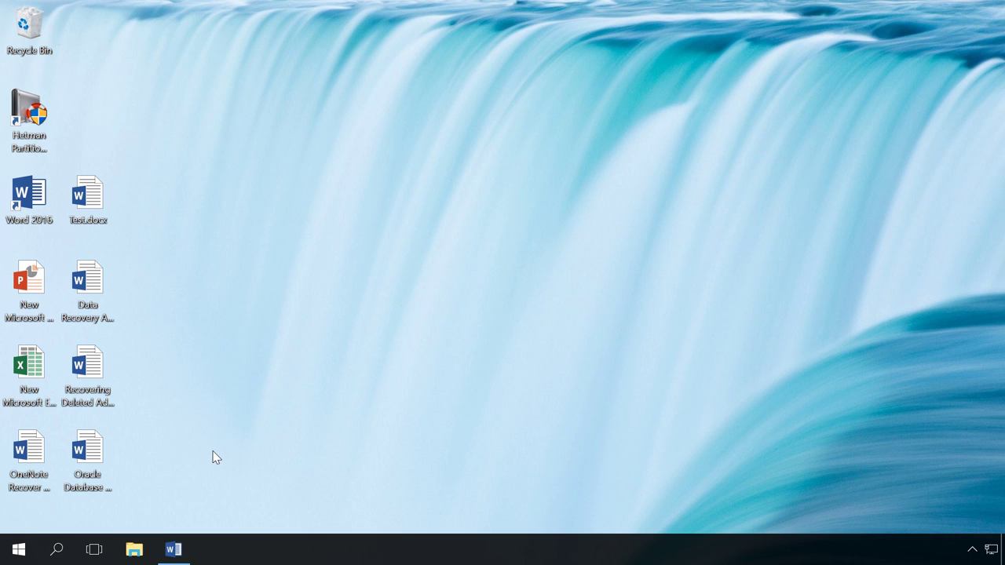
Step: Save the recovered Test.docx version from the Document Recovery pane using Save As
click(173, 550)
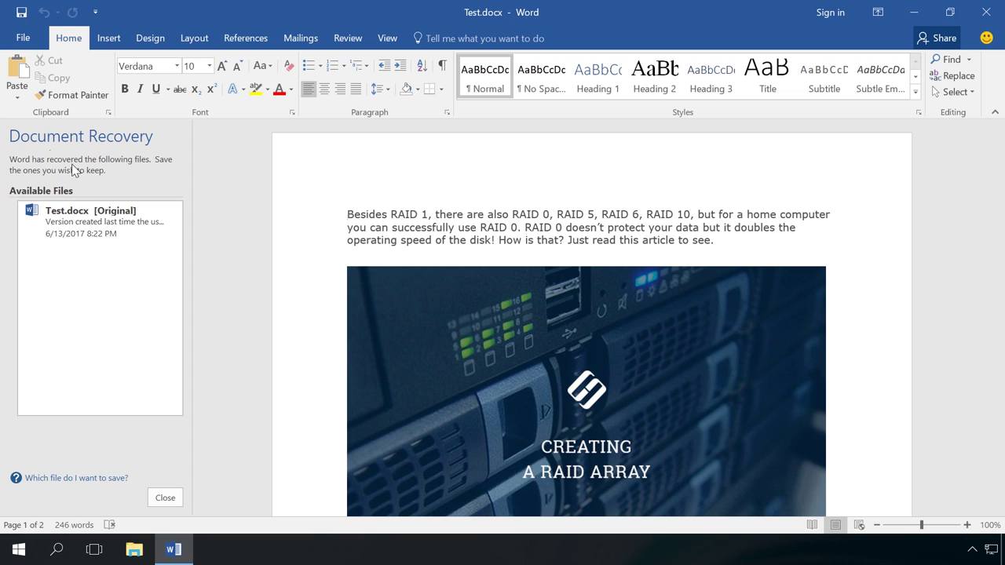
click(164, 225)
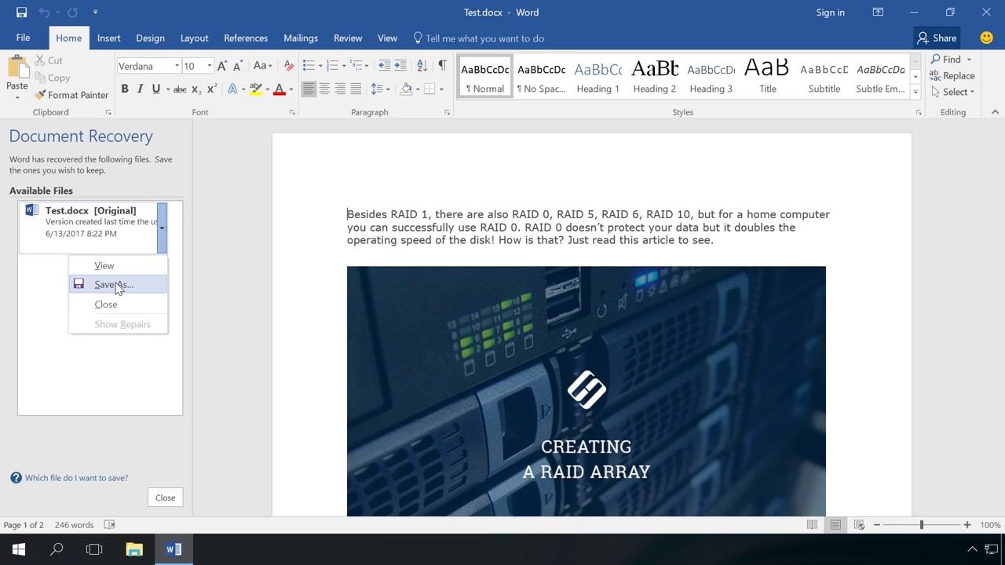
click(116, 286)
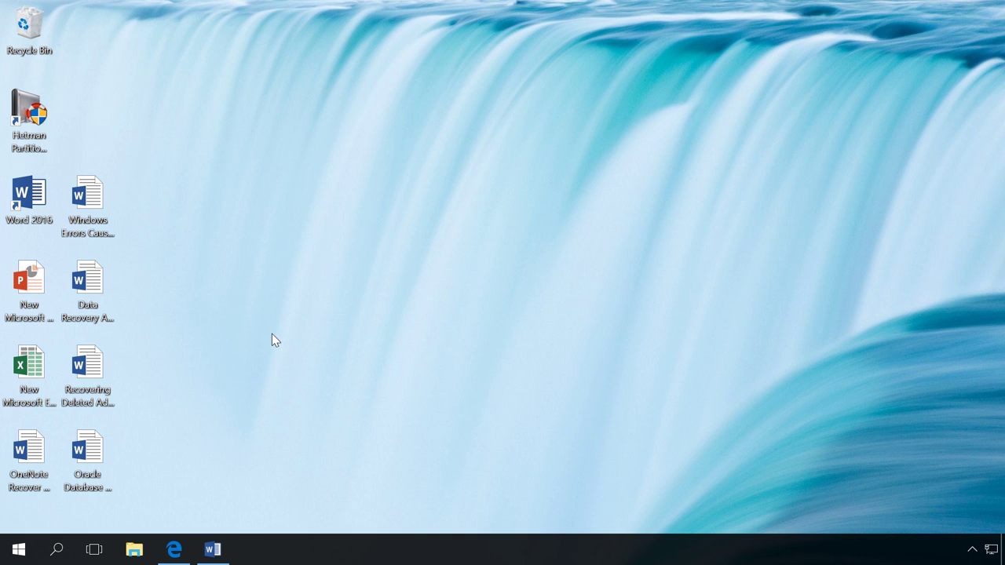
Step: Close Windows Errors Causes and Solutions.docx with Don't Save, then reopen it from its desktop icon
click(212, 550)
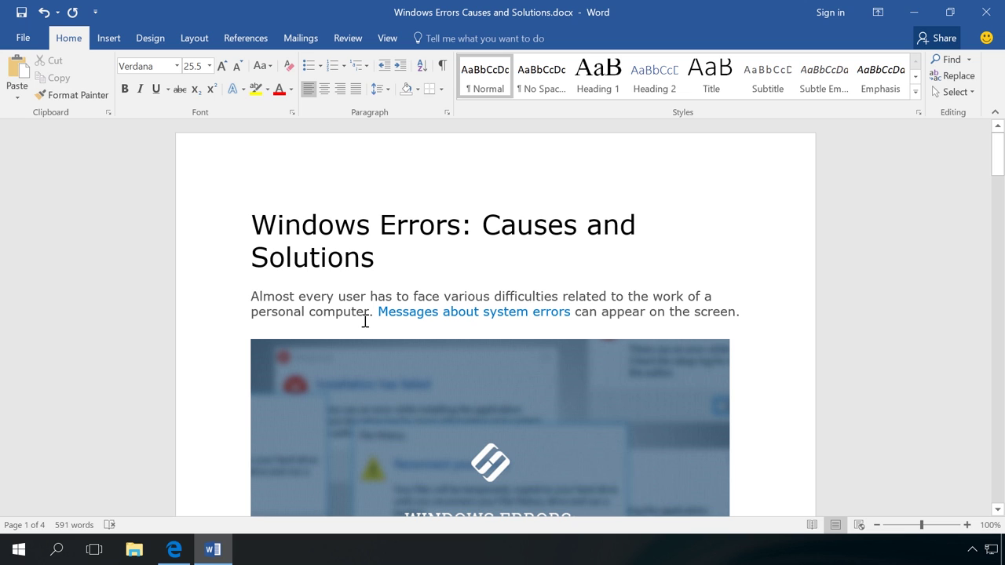
click(986, 12)
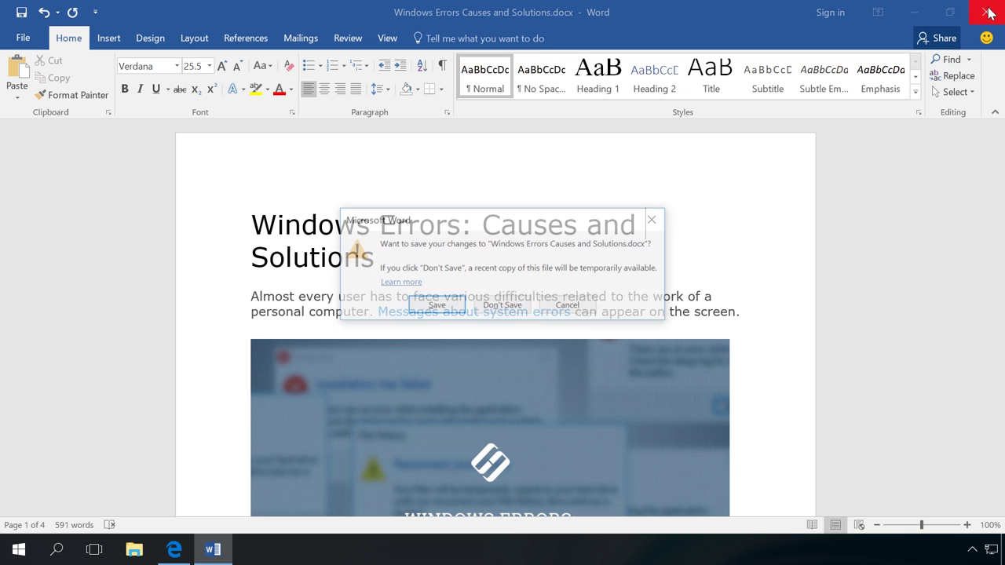
click(504, 308)
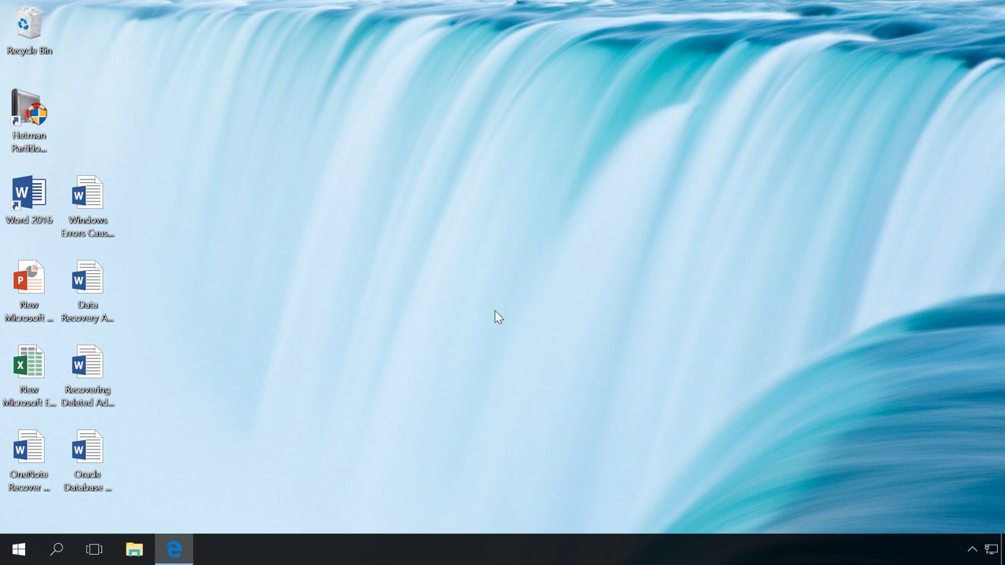
double_click(96, 212)
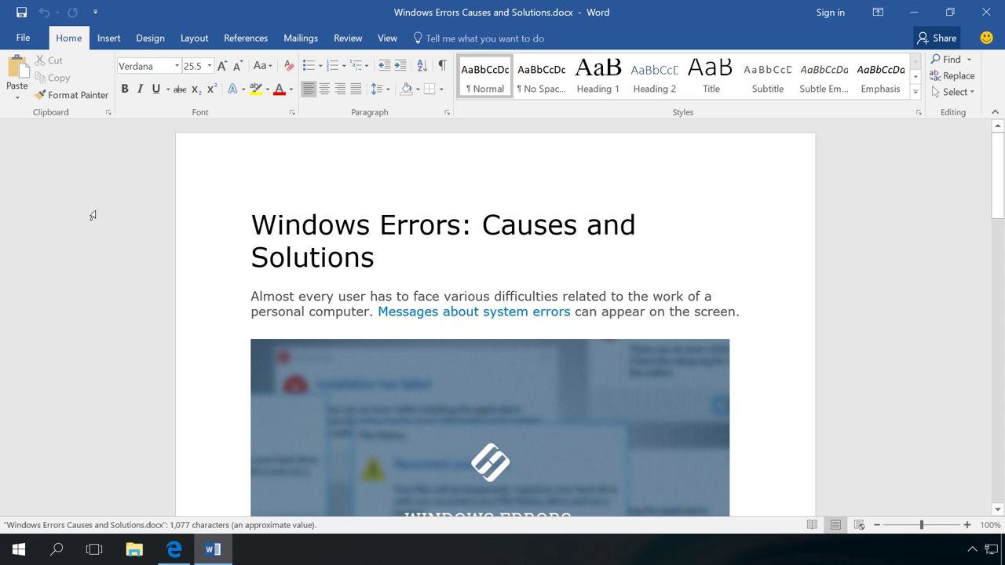
Step: Open the File Info page listing the unsaved Today, 8:46 PM version
click(23, 39)
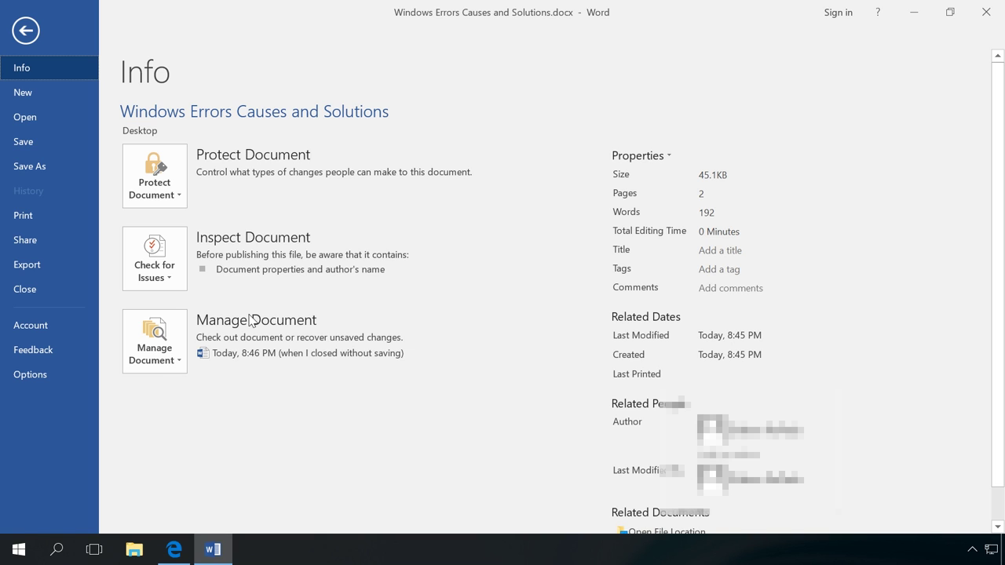
Step: Open the unsaved 8:46 PM version and view it in Read Mode
click(269, 355)
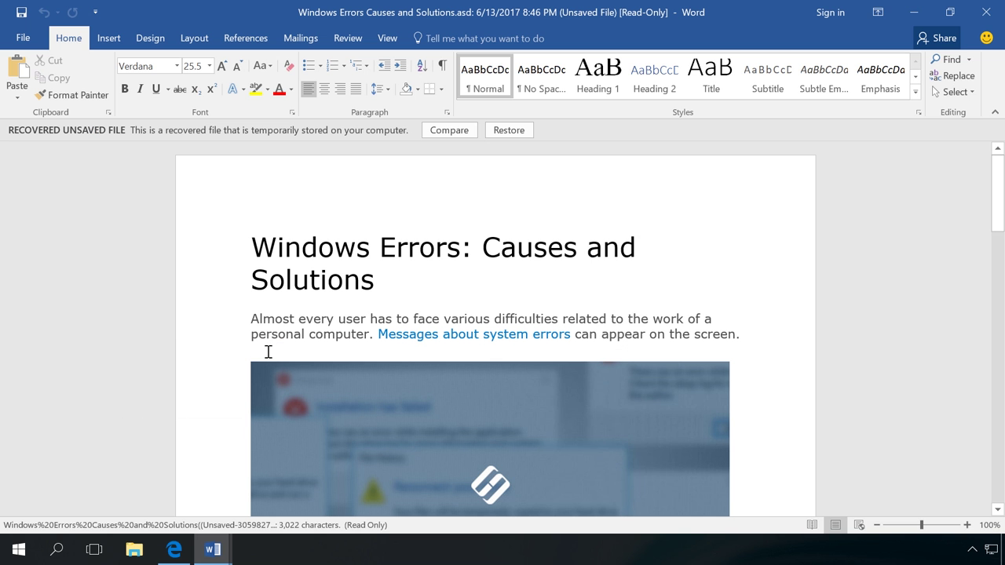
click(812, 525)
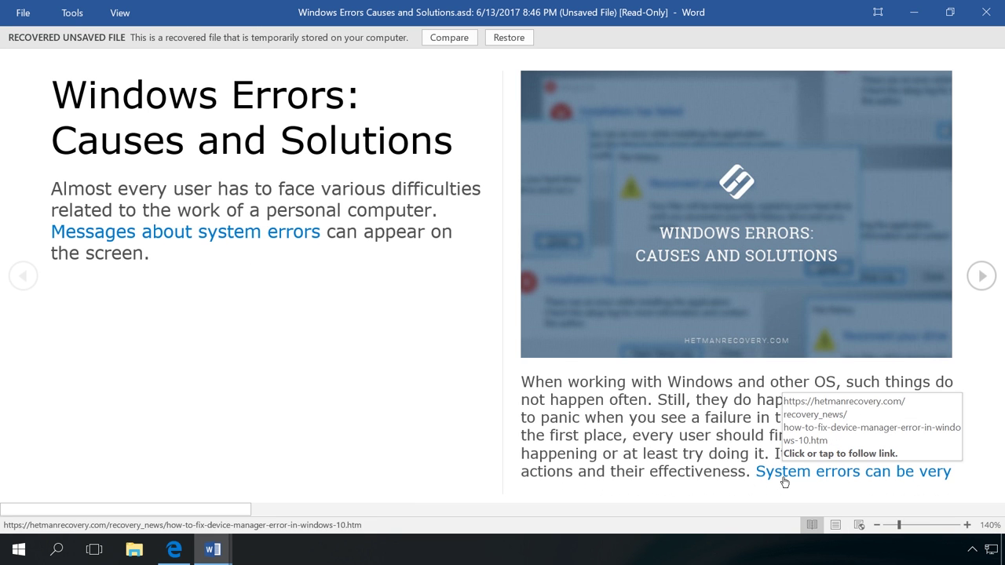
scroll(784, 477, down, 1)
scroll(784, 476, up, 1)
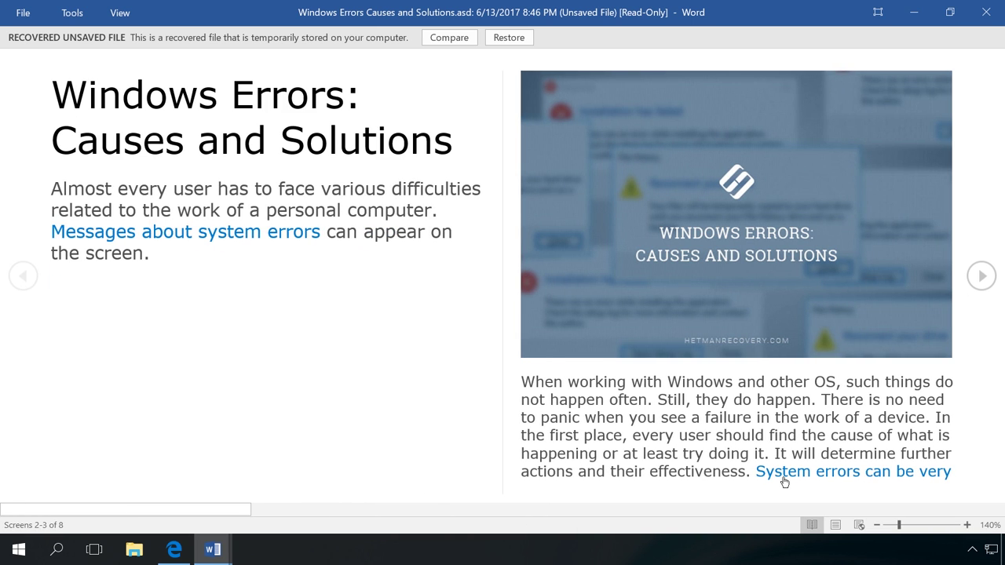
Step: Restore that version over the last saved file, confirm, and return to the Info page
click(511, 38)
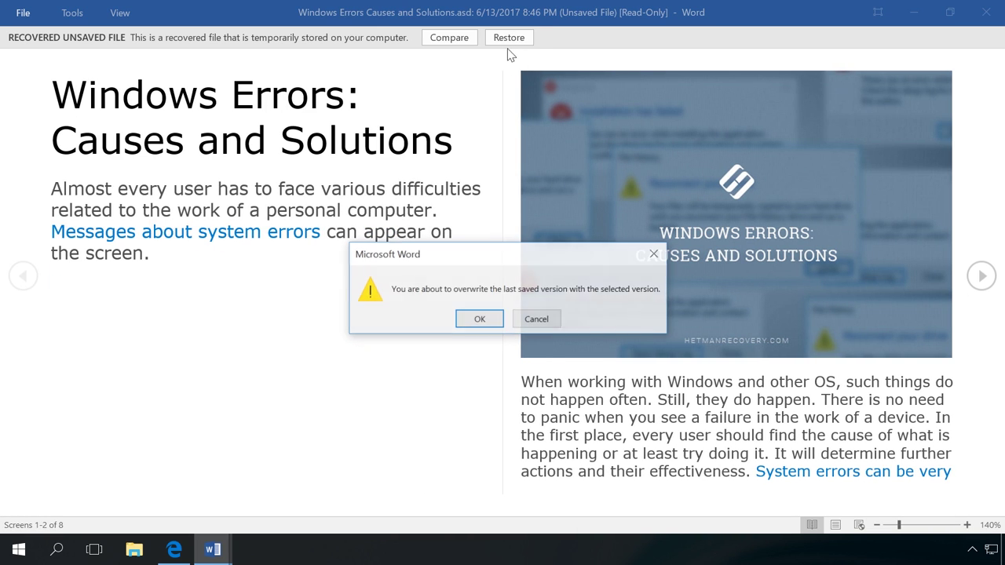
click(480, 322)
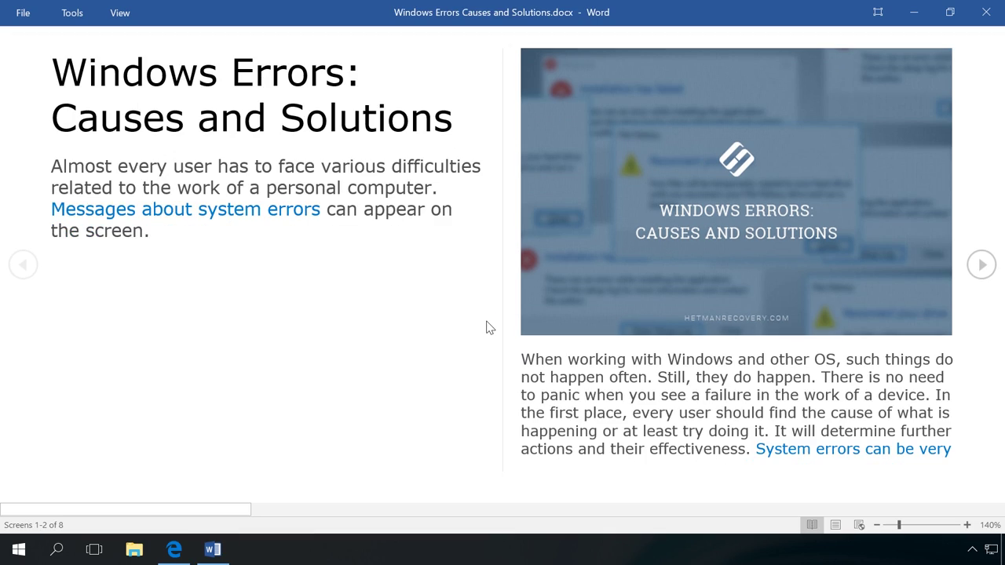
scroll(487, 322, down, 1)
scroll(487, 322, down, 3)
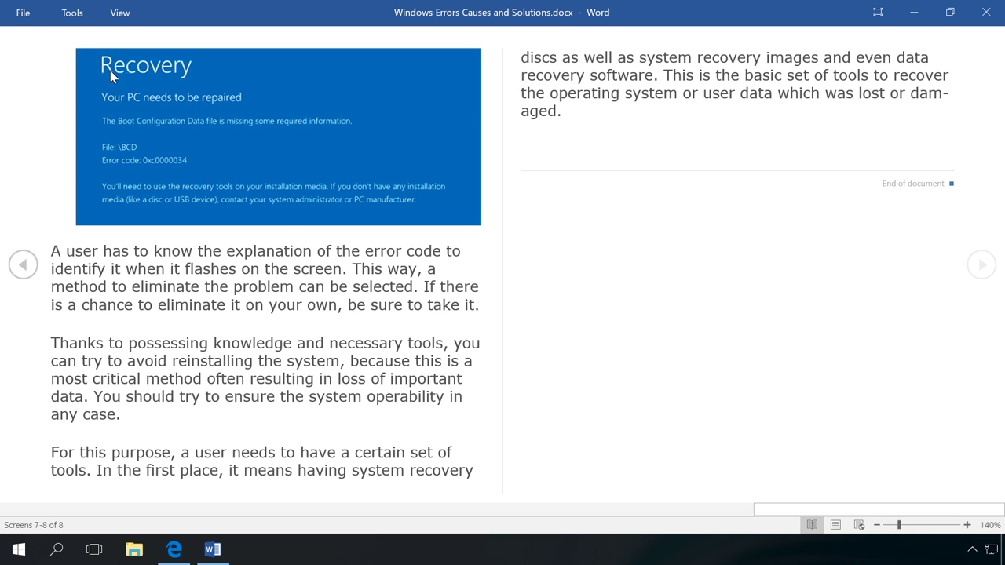
click(25, 15)
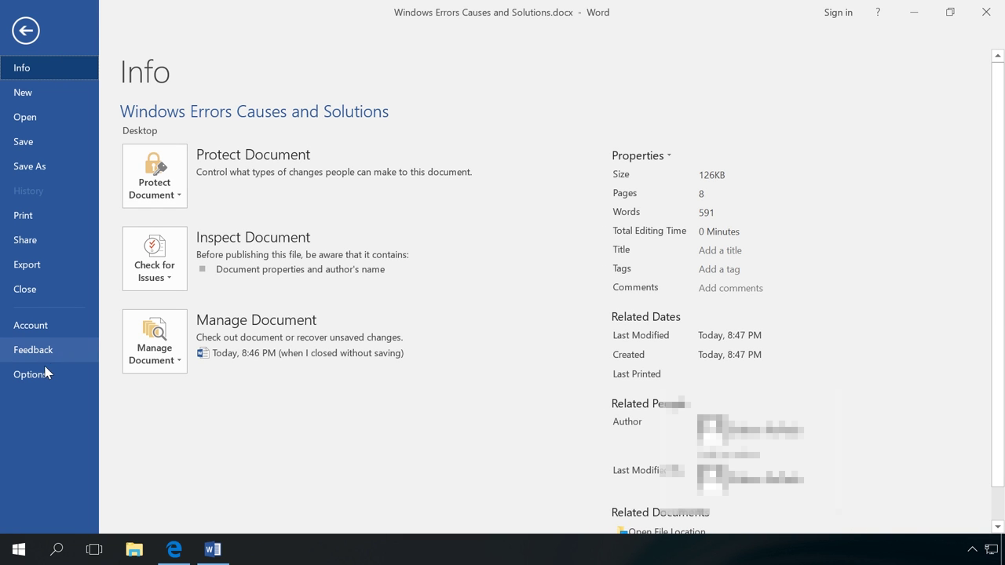
Step: In Word Options > Save, change the AutoRecover interval from 10 to 1 minute
key(Escape)
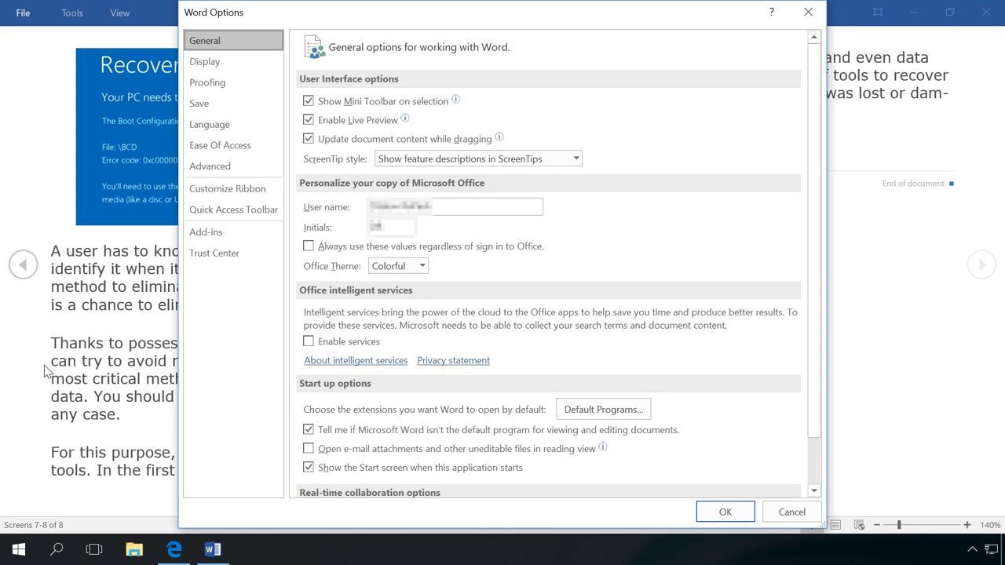
click(202, 113)
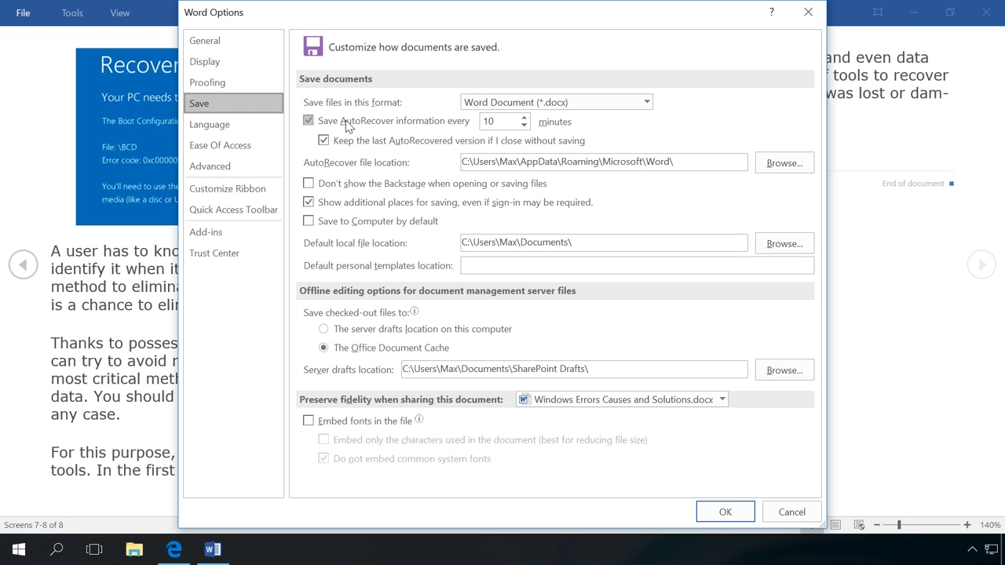
click(501, 118)
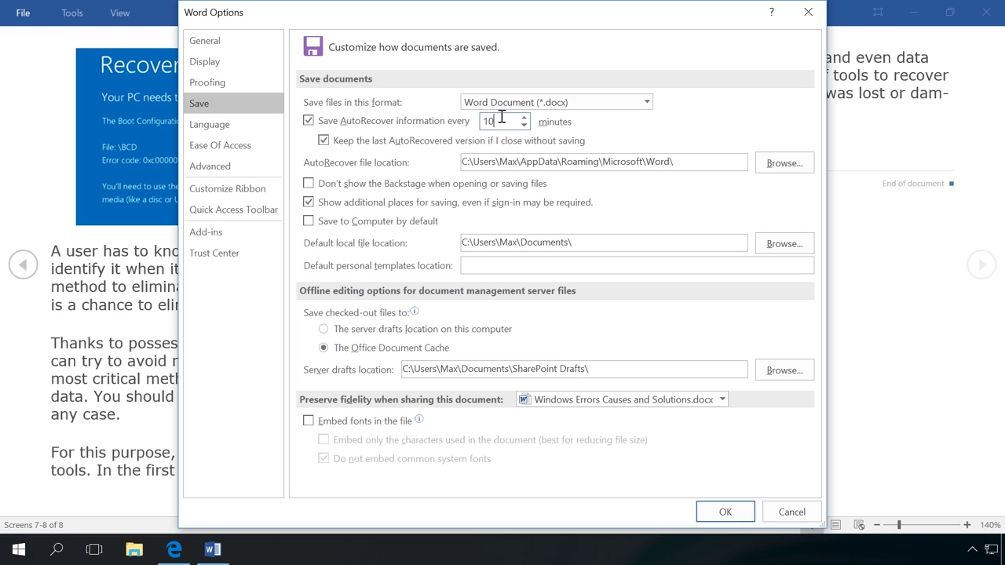
key(BackSpace)
click(724, 513)
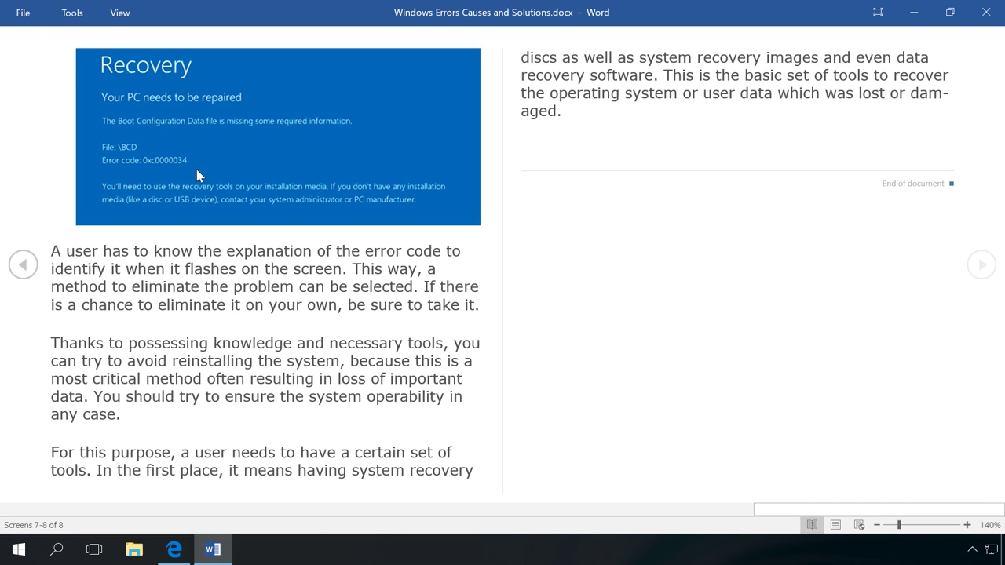
Step: Copy the AutoRecover file location path from Word Options > Save, then close Options
click(28, 14)
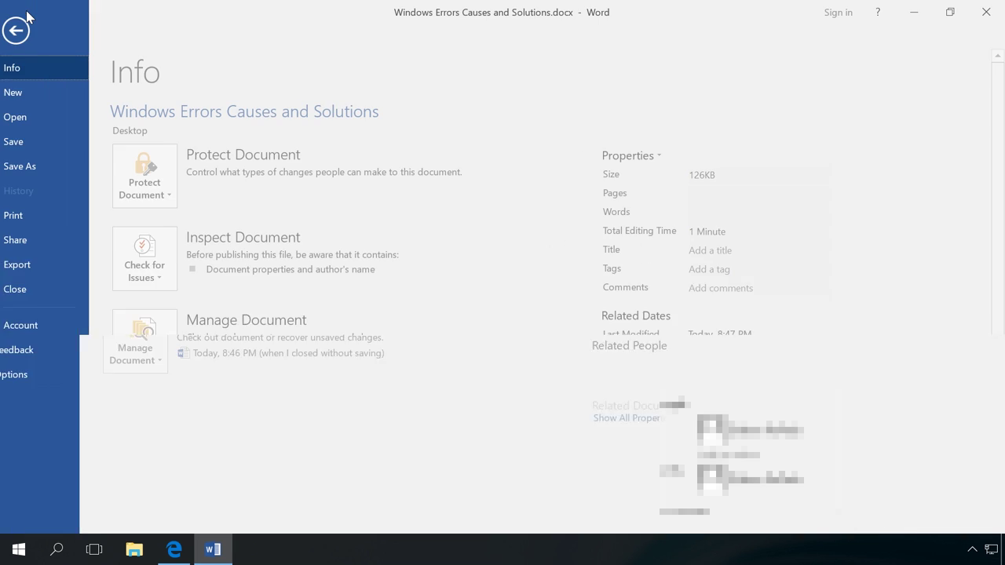
click(41, 371)
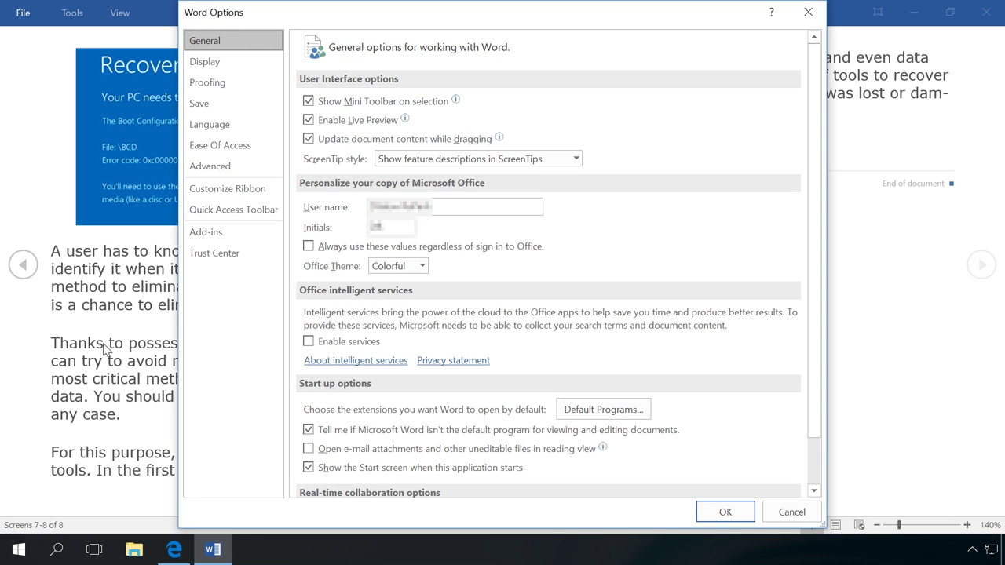
click(211, 110)
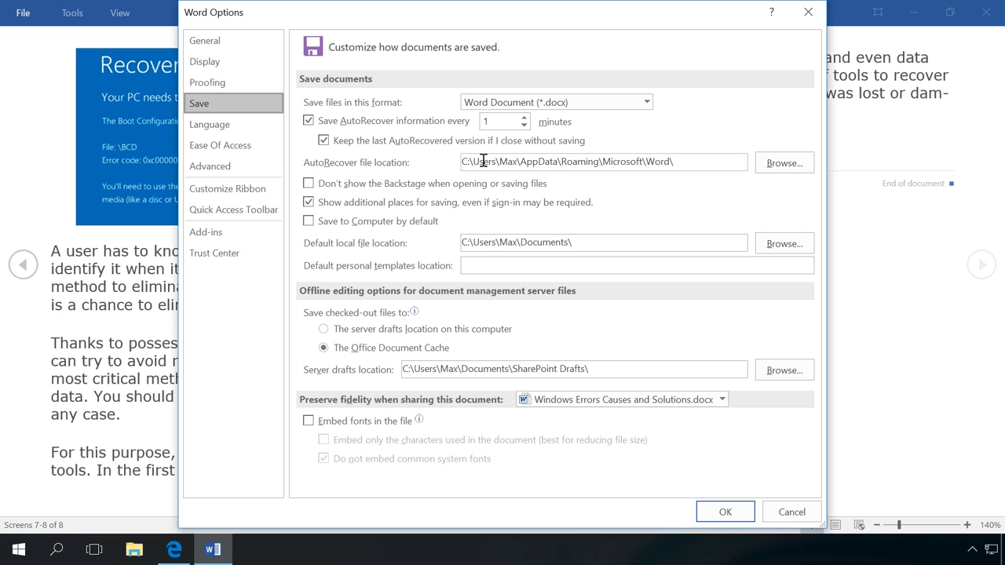
drag(462, 161, 667, 159)
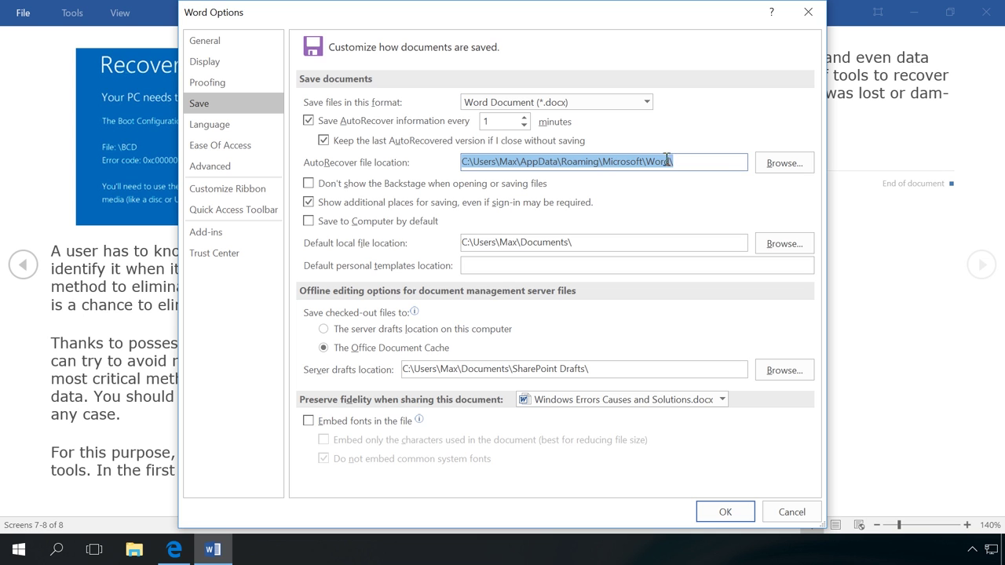
right_click(667, 160)
click(682, 191)
click(726, 512)
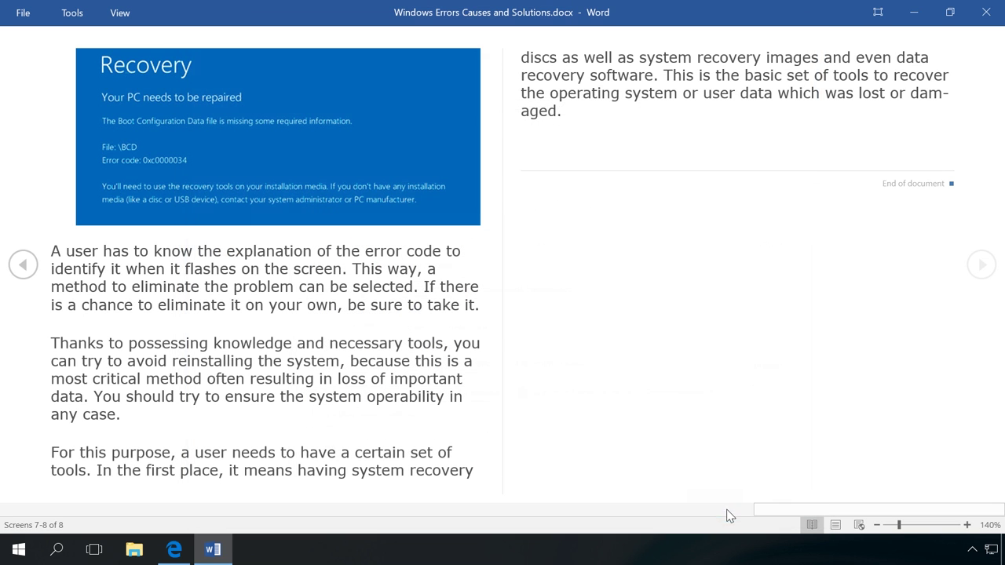
Step: In File Explorer, go to the pasted AutoRecover path and open the Windows Errors subfolder
click(135, 550)
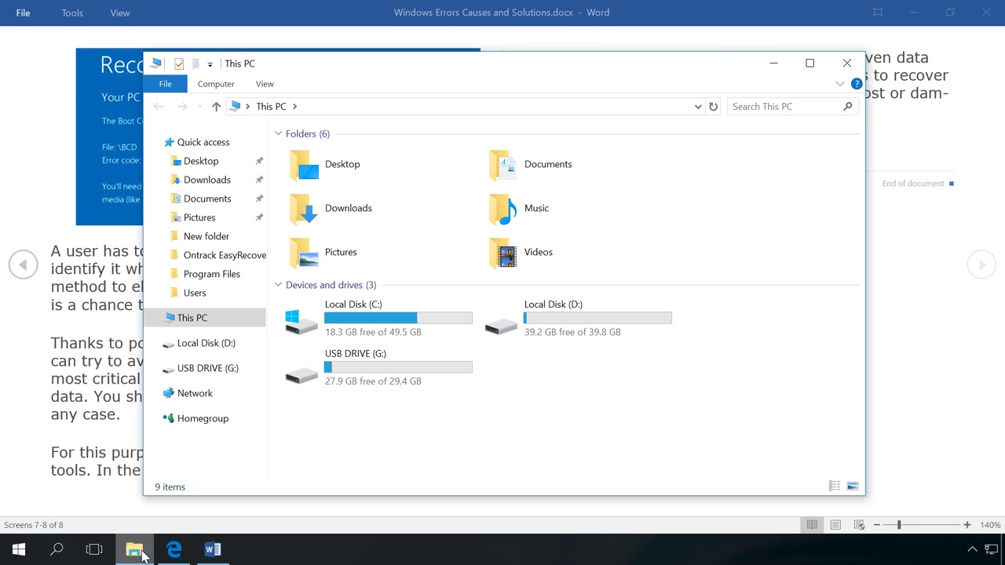
click(328, 104)
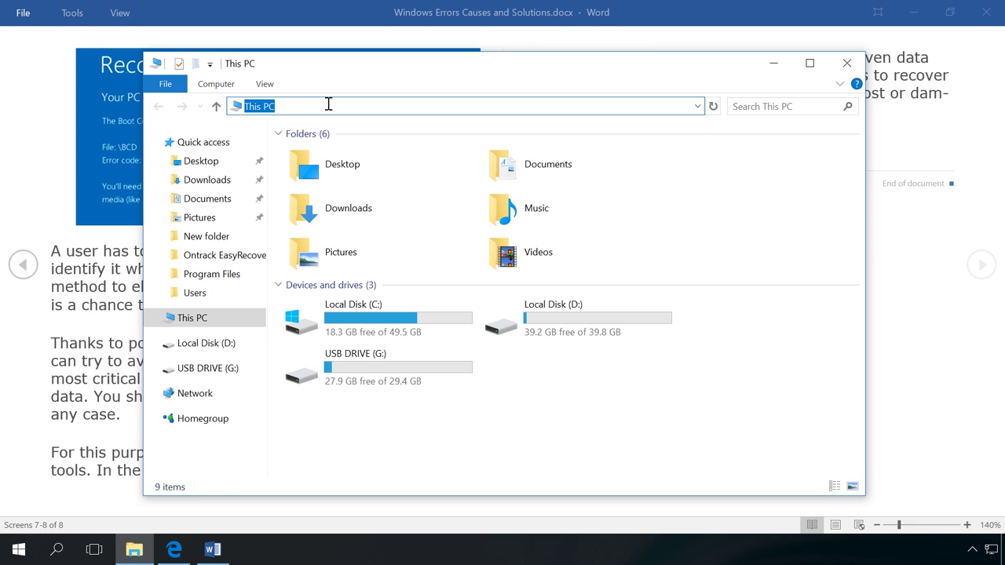
key(ctrl+v)
key(Return)
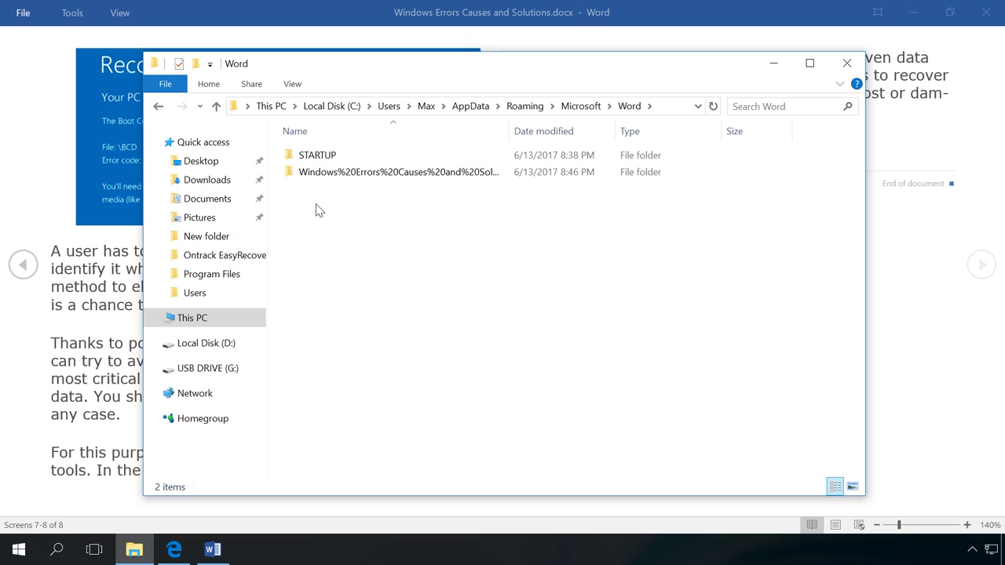
double_click(324, 179)
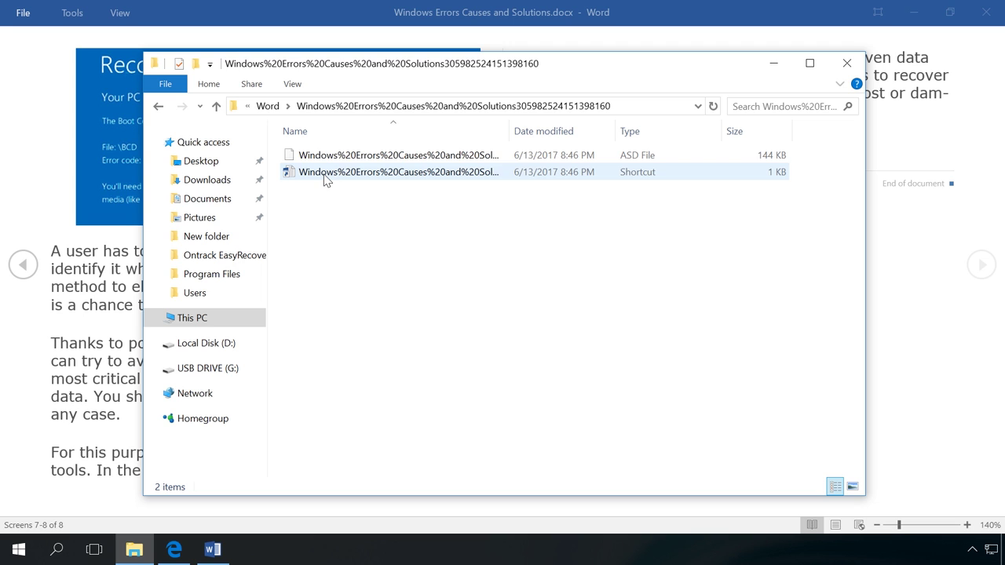
click(158, 106)
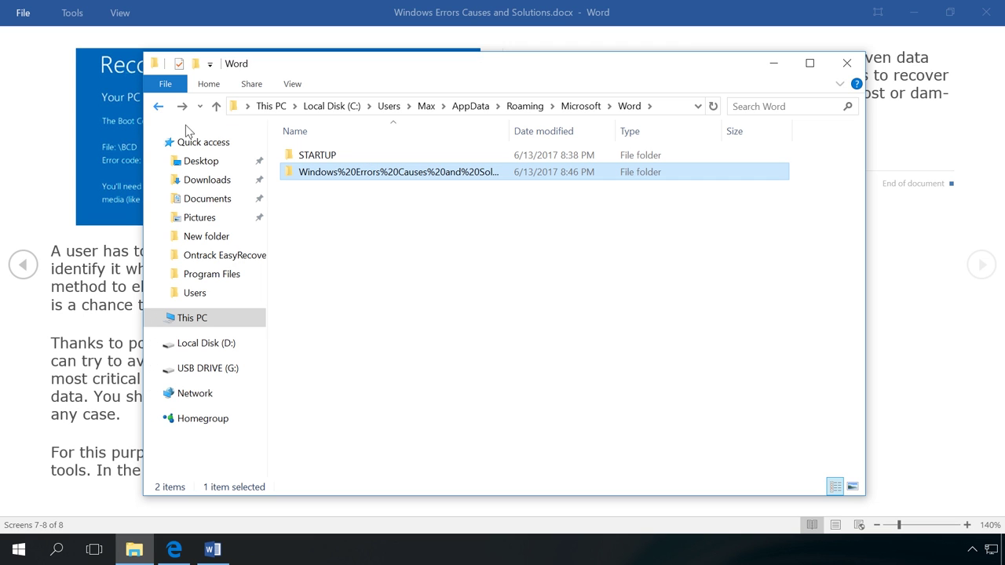
double_click(312, 174)
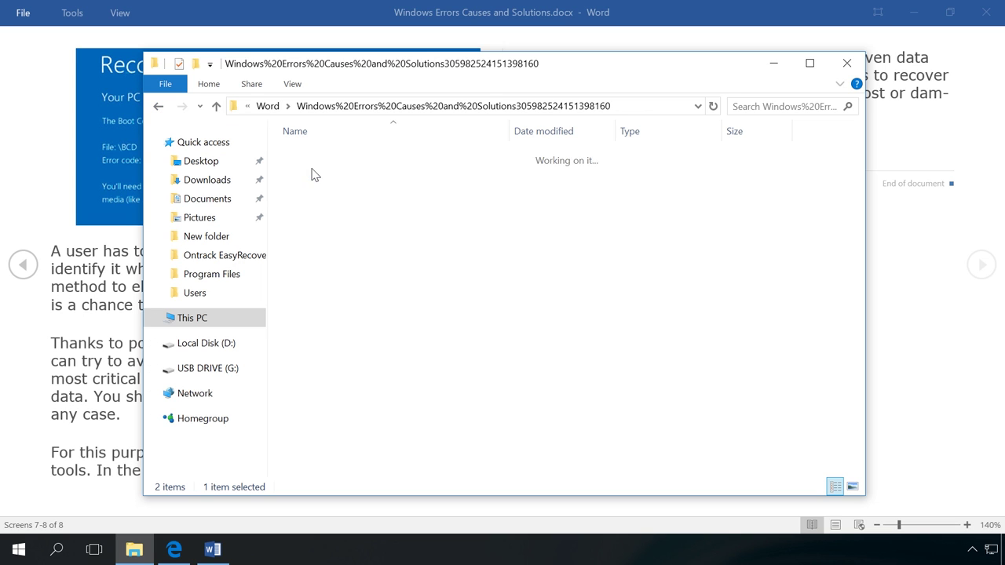
Step: Widen the Name column and open the .asd file, listing more apps to open it with
drag(512, 131, 728, 126)
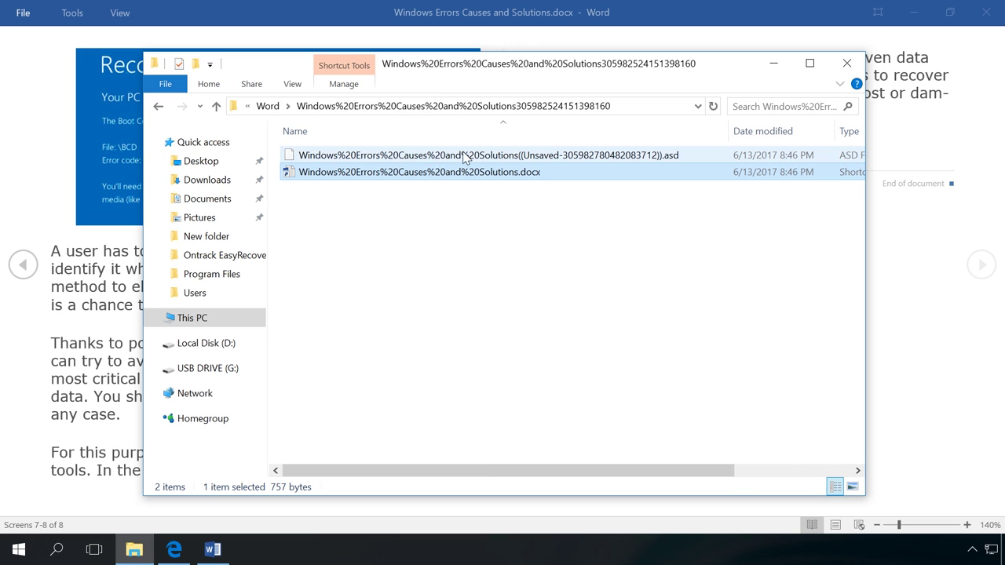
click(404, 158)
double_click(404, 158)
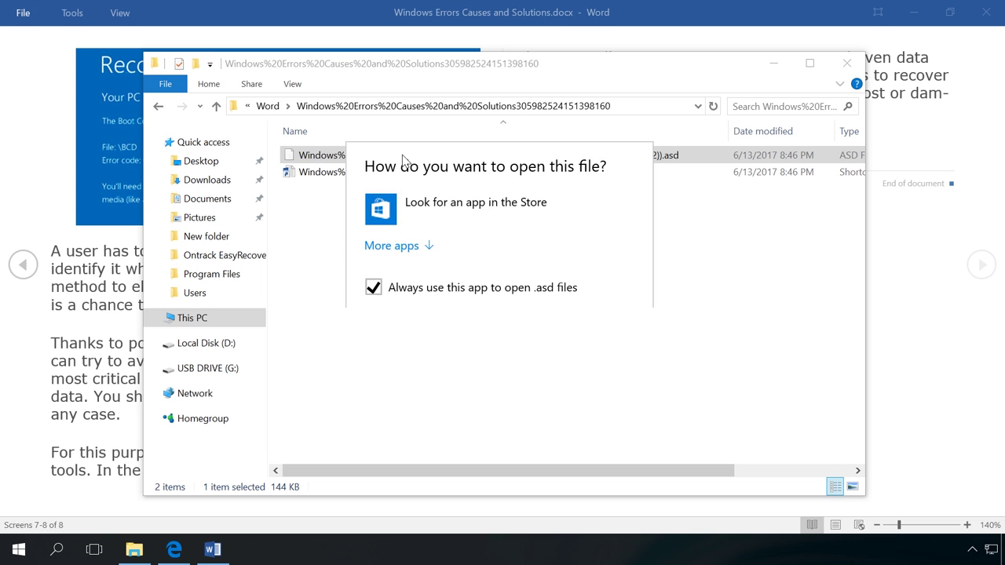
click(411, 244)
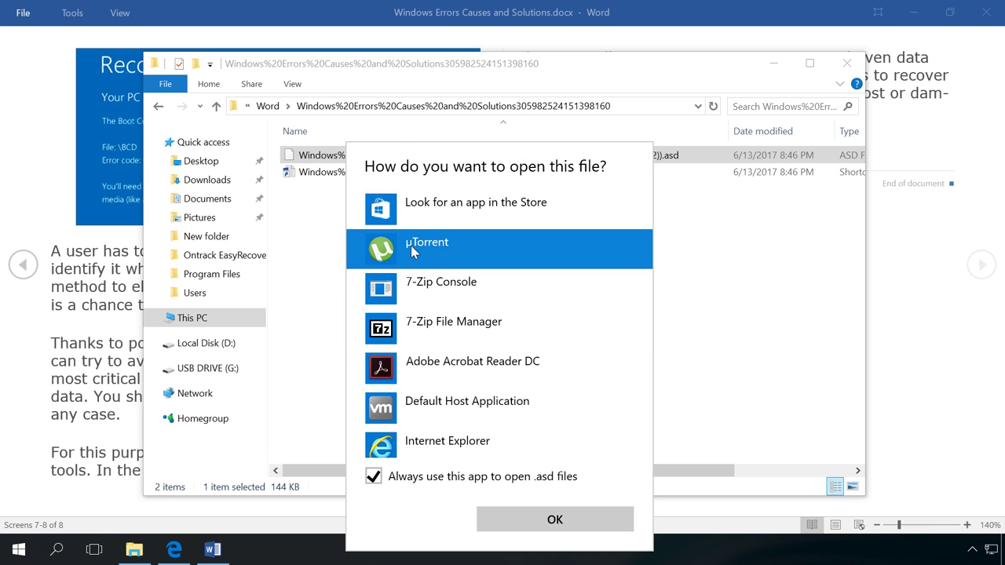
scroll(411, 245, down, 3)
scroll(411, 245, down, 2)
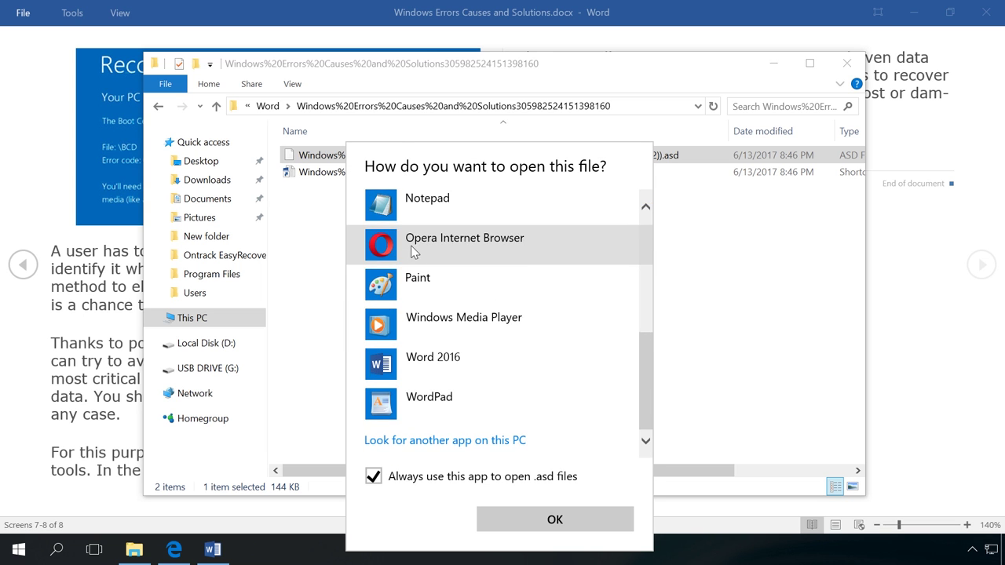
Step: Open the .asd file in Word 2016 and restore it over the last saved version
click(430, 358)
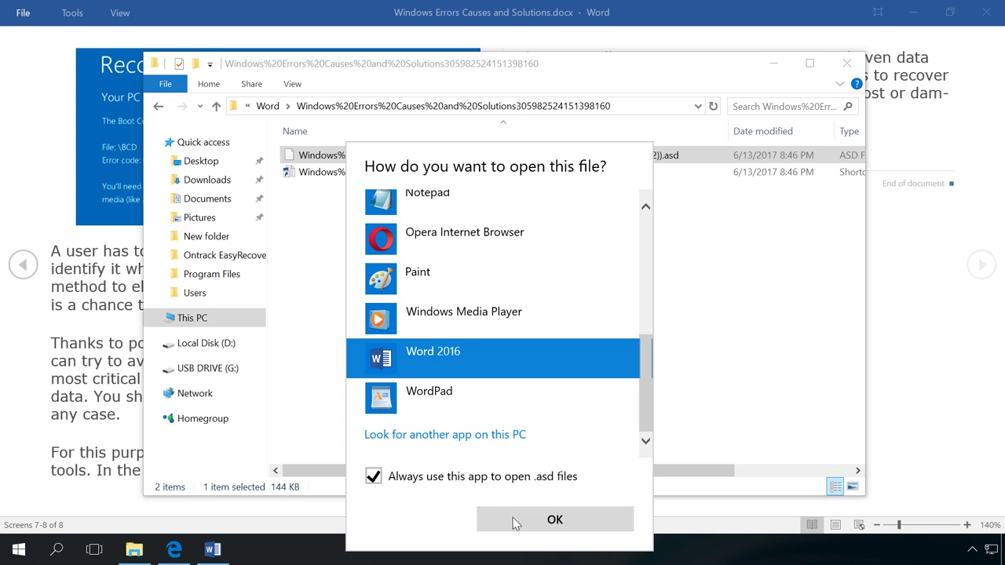
click(525, 519)
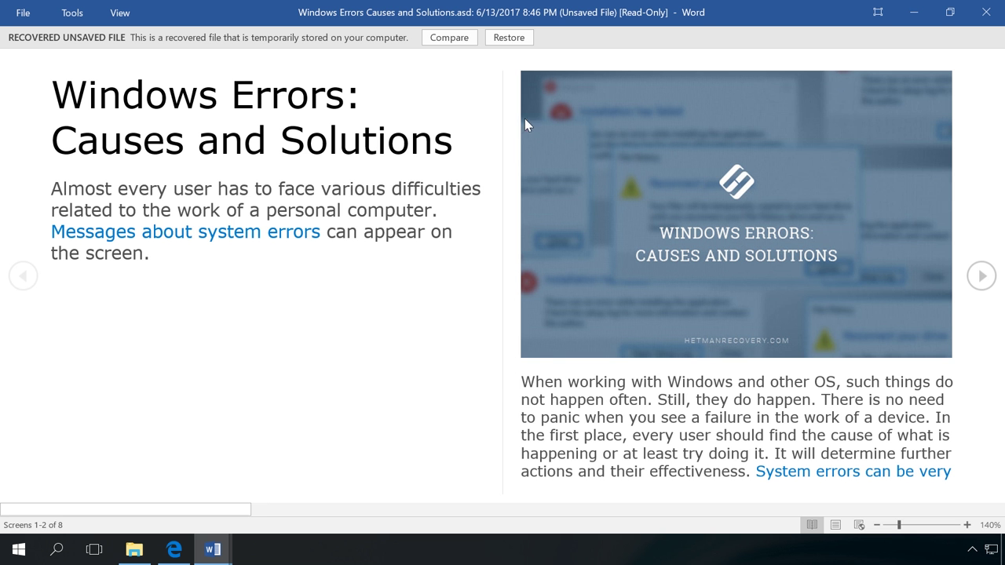
click(508, 39)
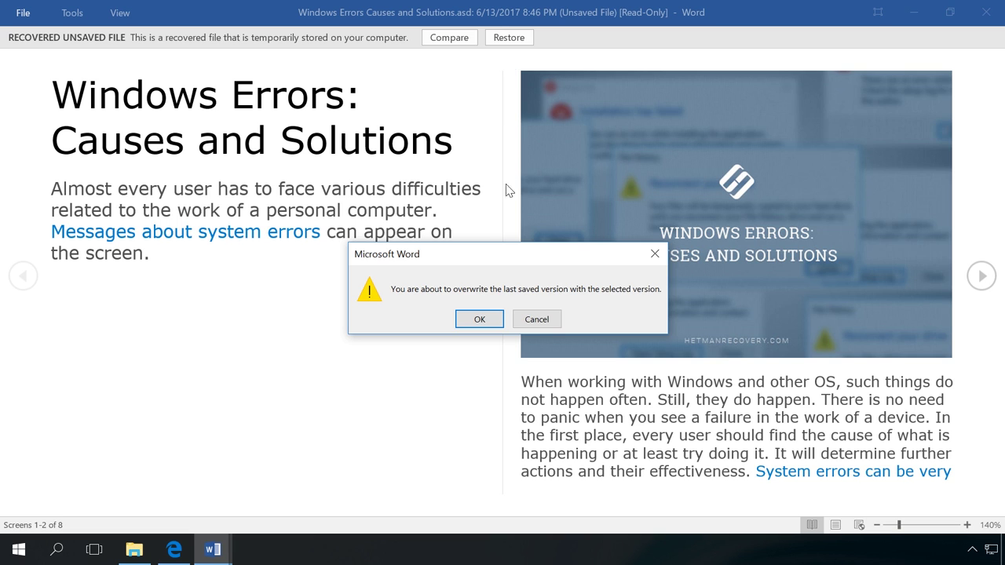
click(480, 319)
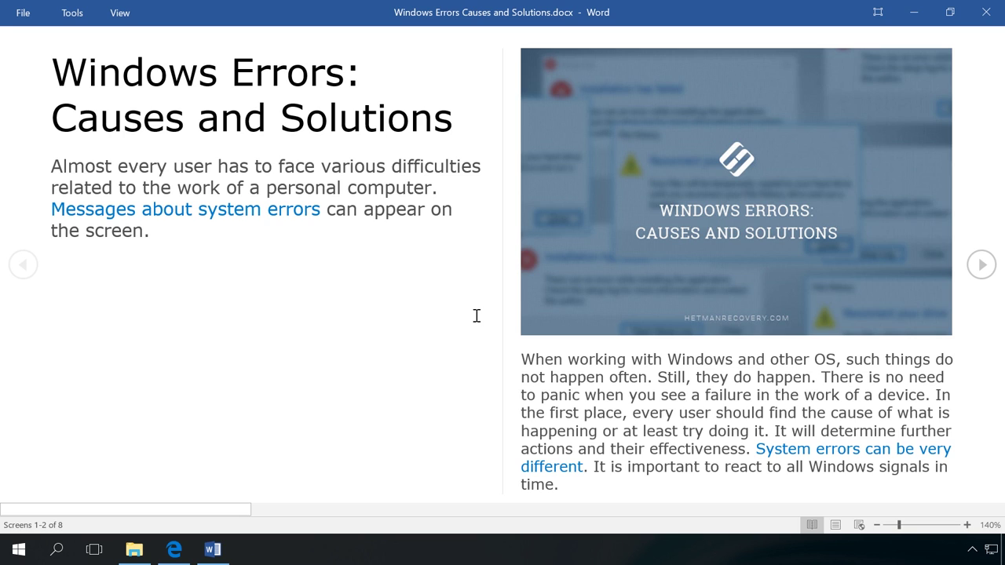
scroll(476, 316, down, 10)
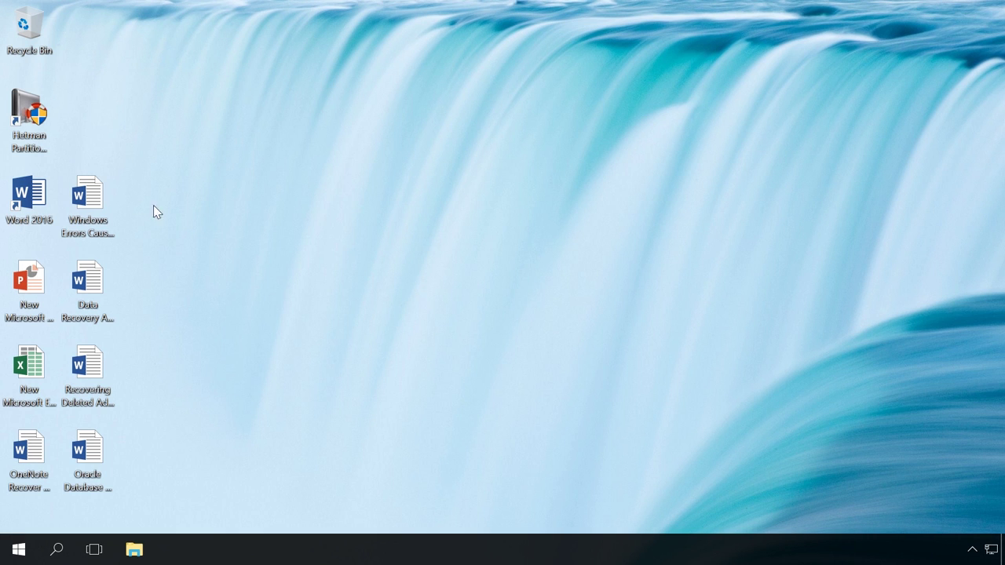
Step: Launch Hetman Partition Recovery and run a Fast scan of Local Disk (C:)
double_click(23, 135)
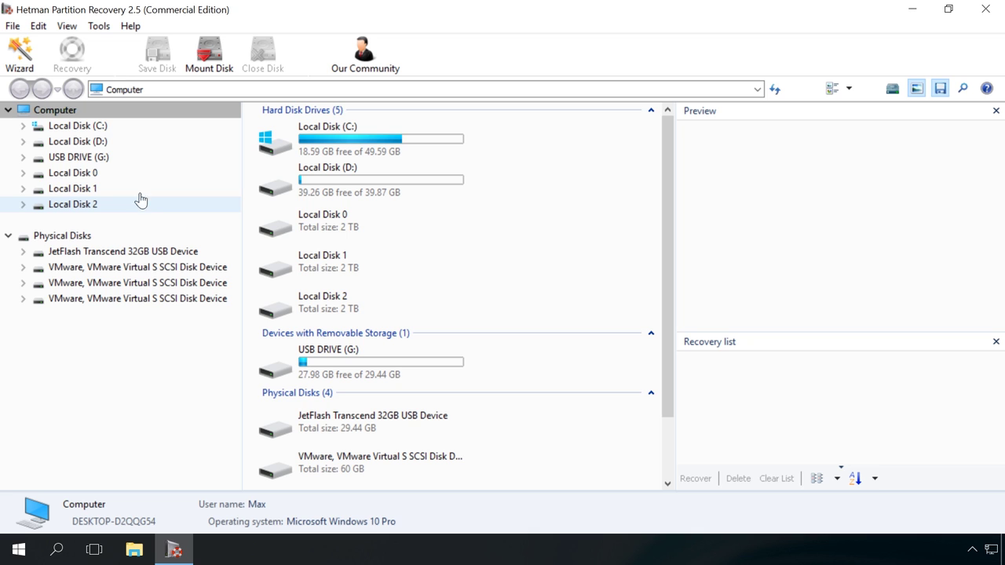
click(90, 129)
double_click(90, 130)
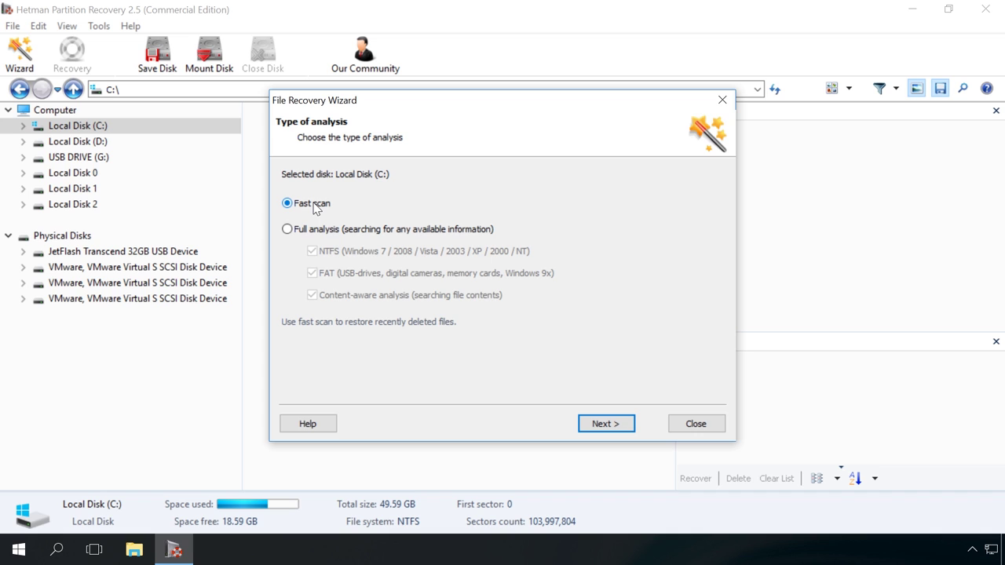
click(297, 232)
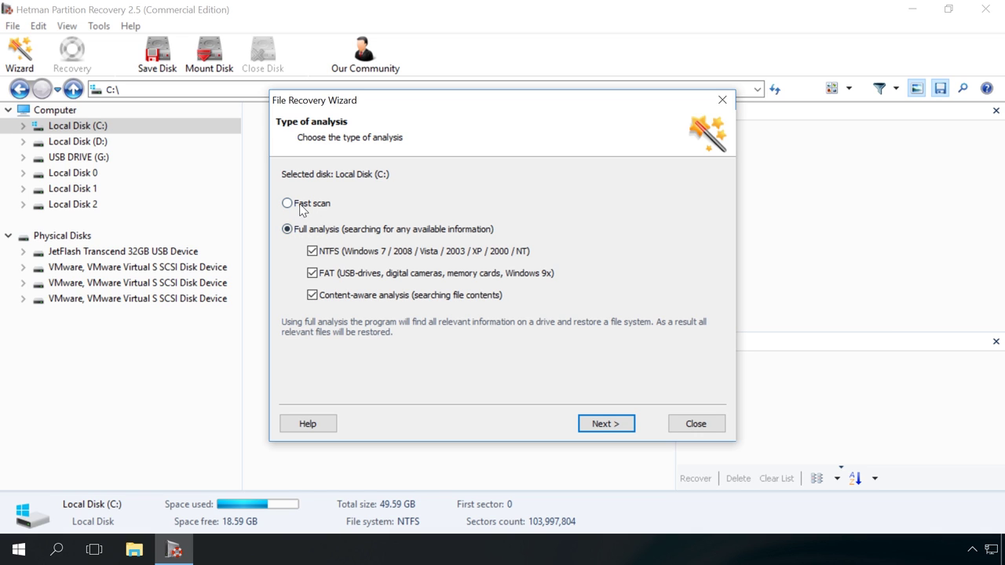
click(288, 203)
click(597, 423)
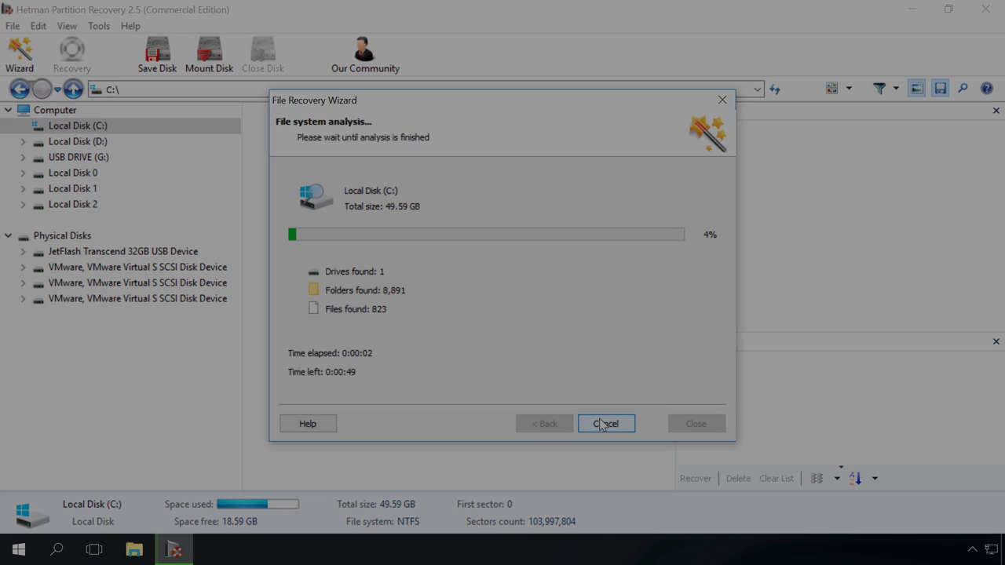
click(603, 423)
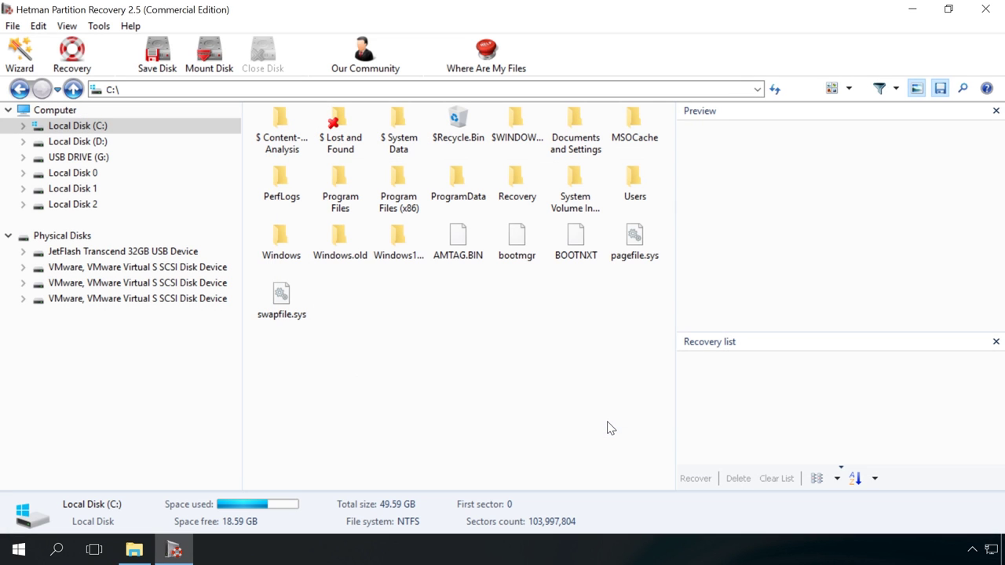
Step: Search Local Disk (C:) for *.asd files and select all six results
click(963, 89)
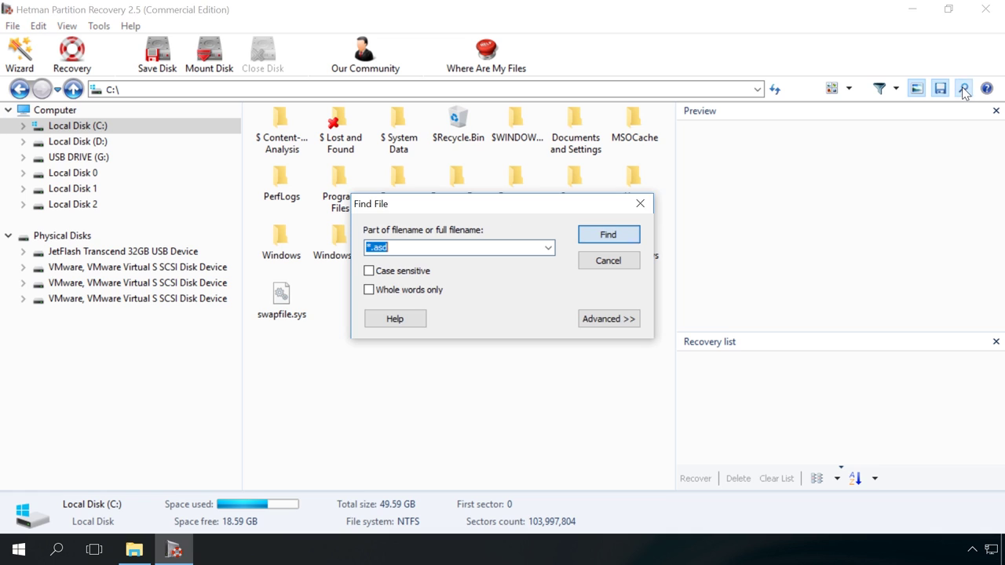
click(604, 237)
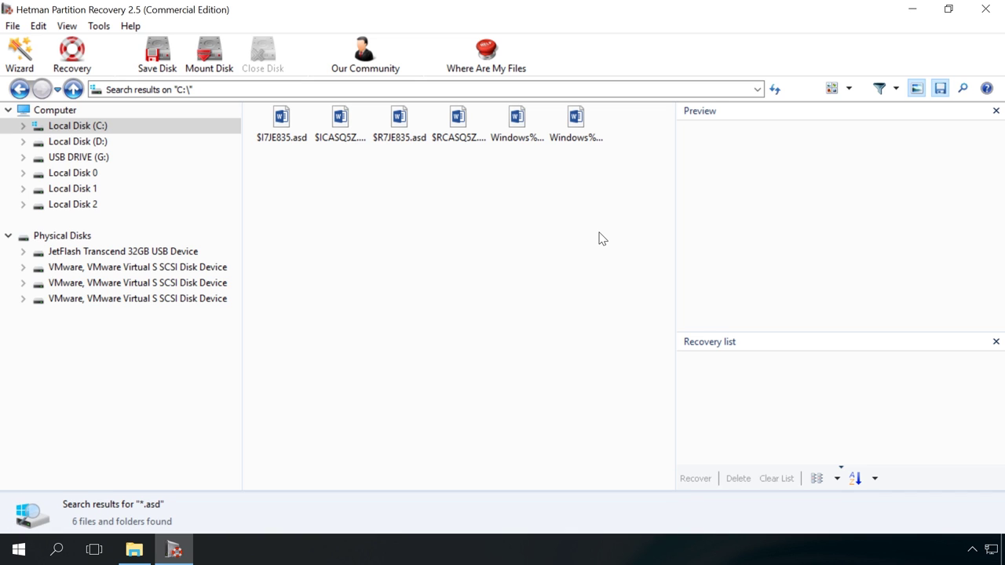
drag(599, 232, 737, 395)
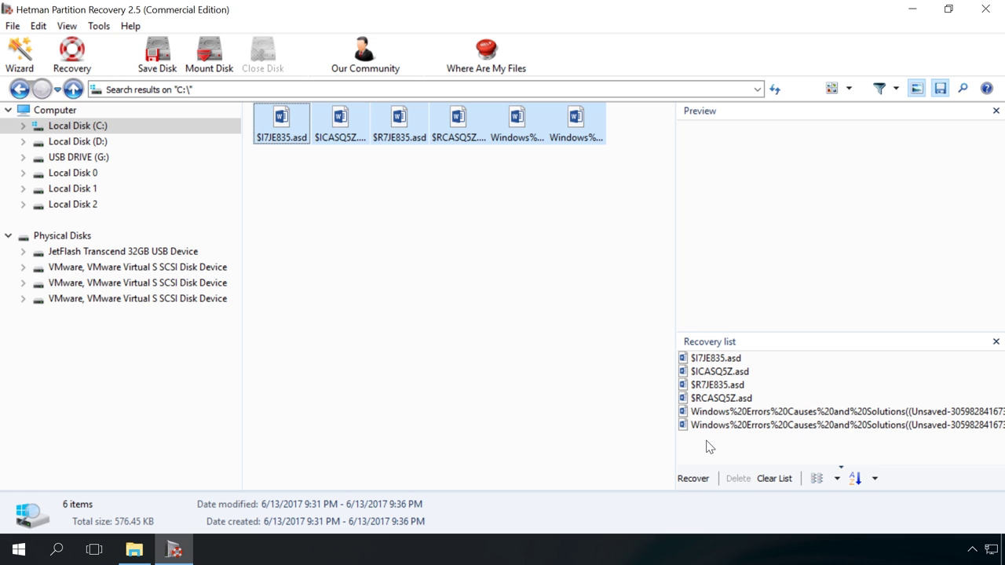
Step: Recover the six .asd files to disk under the Desktop path plus \recover, then finish the wizard
click(697, 479)
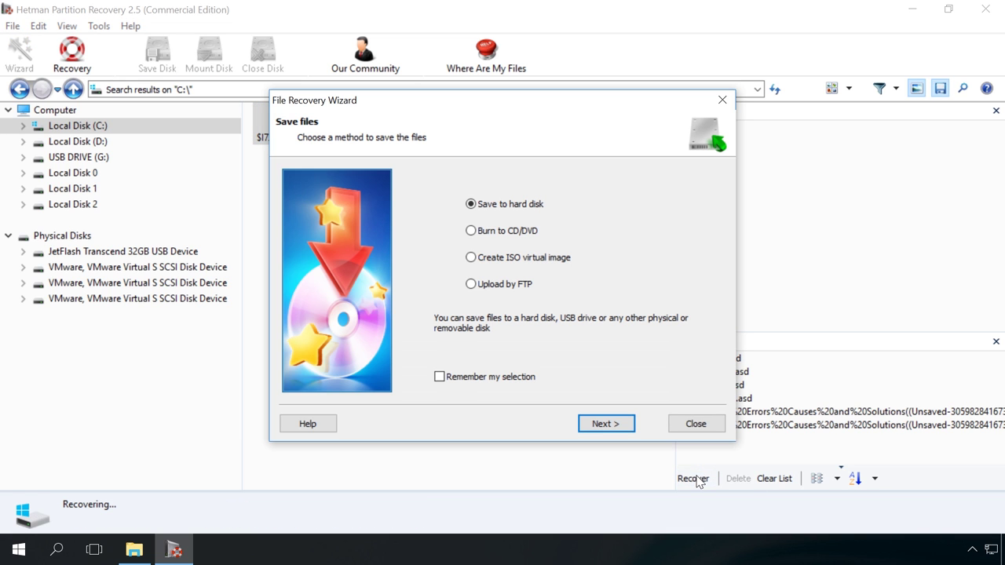
click(607, 424)
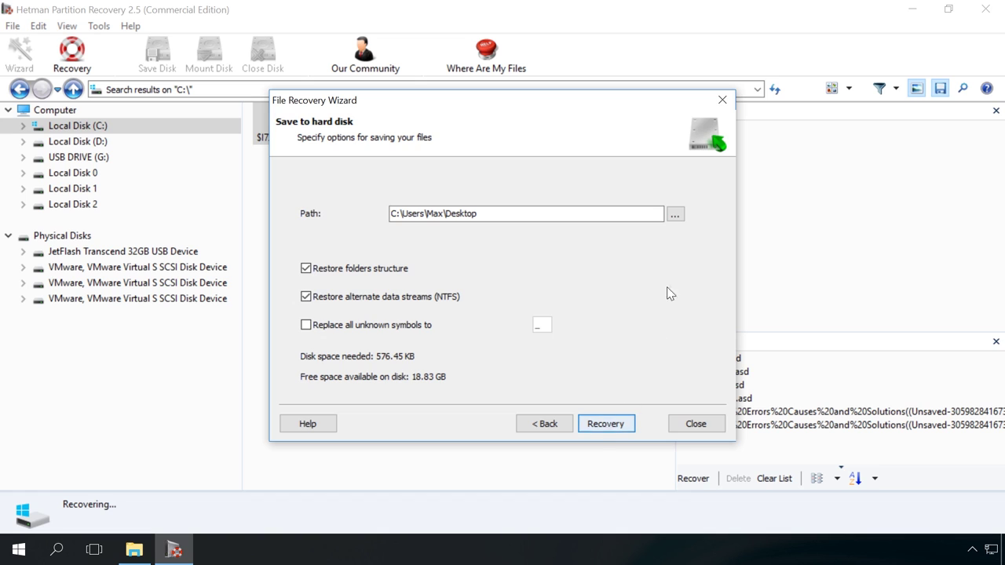
click(675, 215)
click(489, 213)
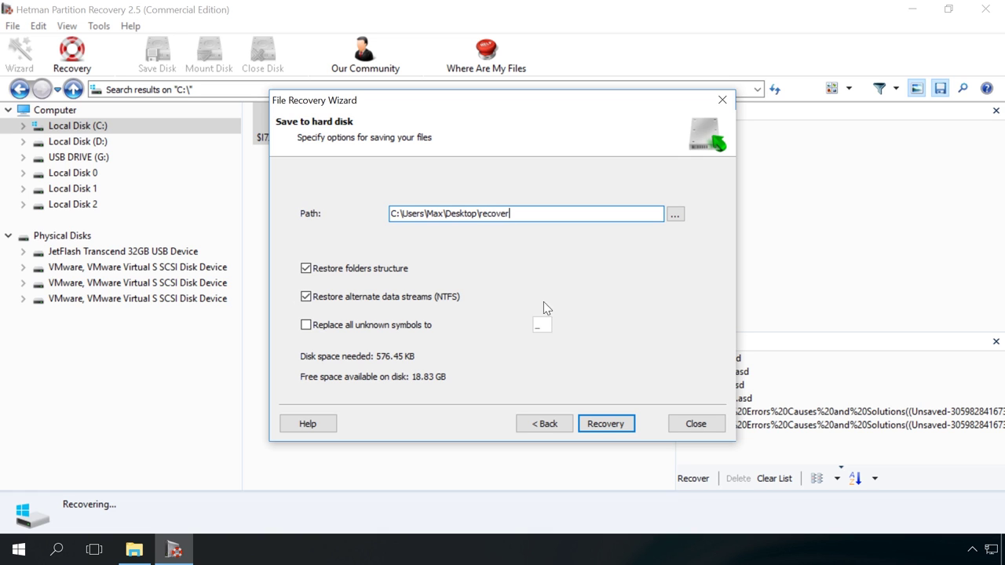
click(606, 424)
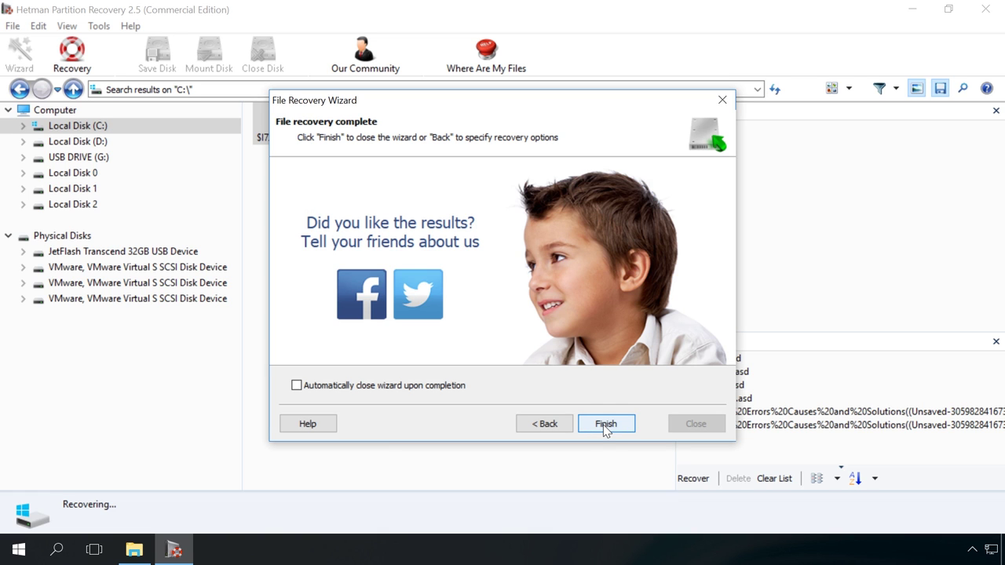
click(606, 424)
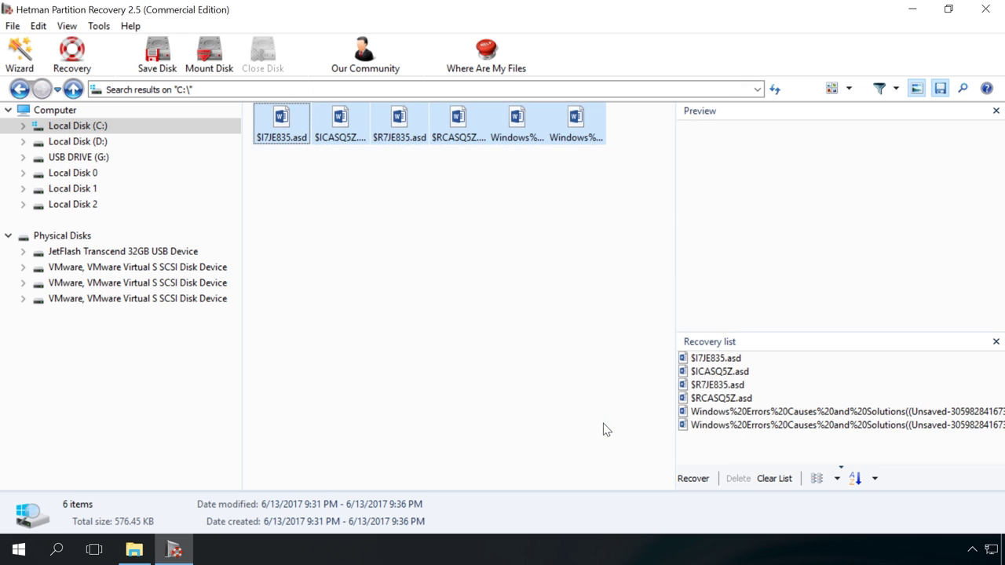
Step: Minimize the recovery and Explorer windows, then open the Desktop recover folder maximized
click(913, 11)
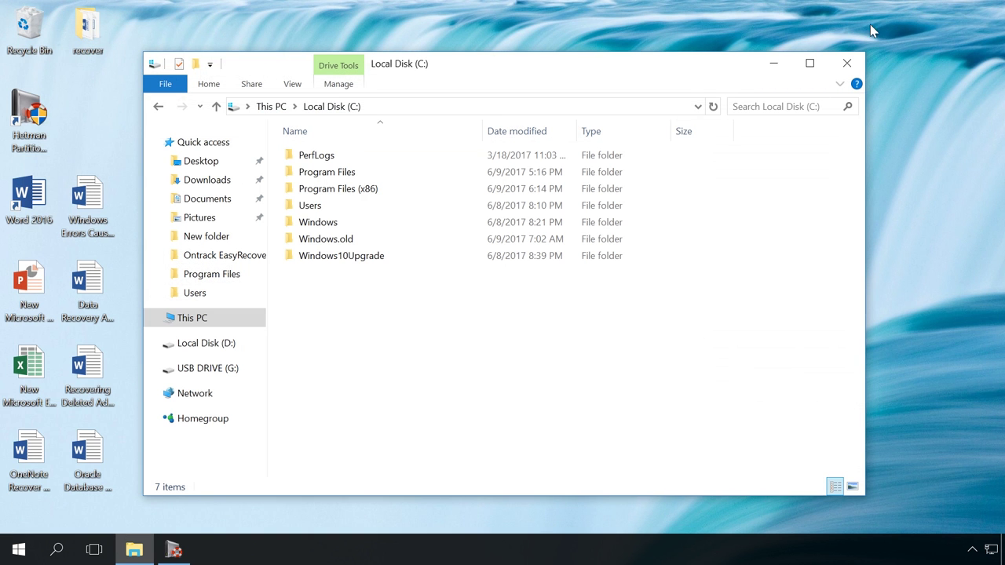
click(776, 64)
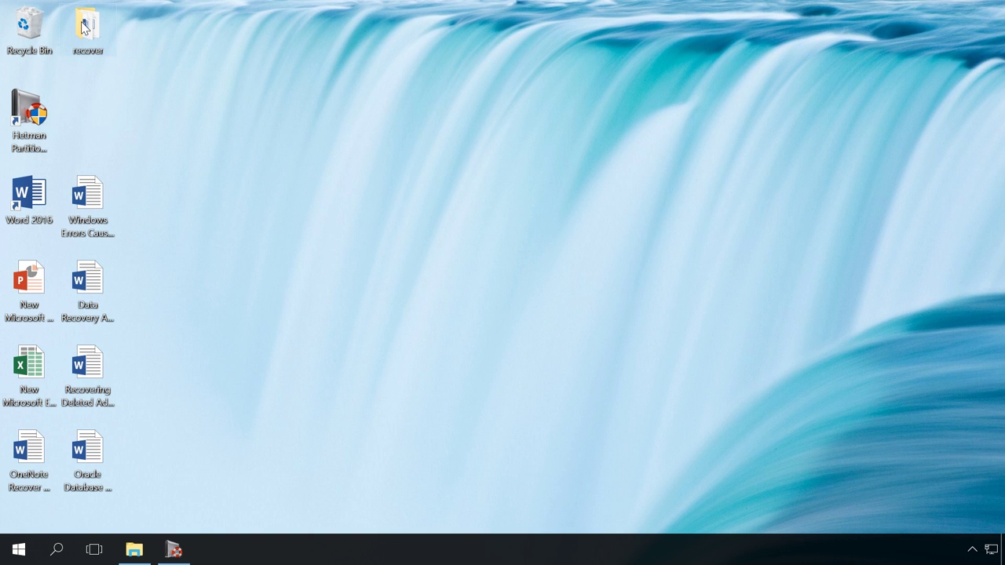
double_click(85, 26)
double_click(343, 92)
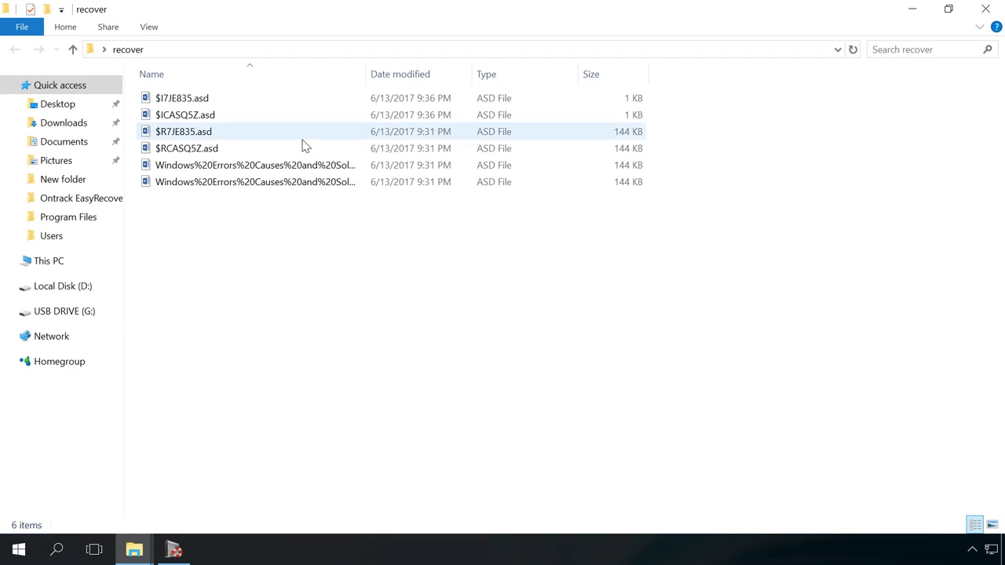
Step: Try a Windows Errors .asd file in Word, dismiss the unsupported-type error, close Word and hide Explorer
double_click(295, 167)
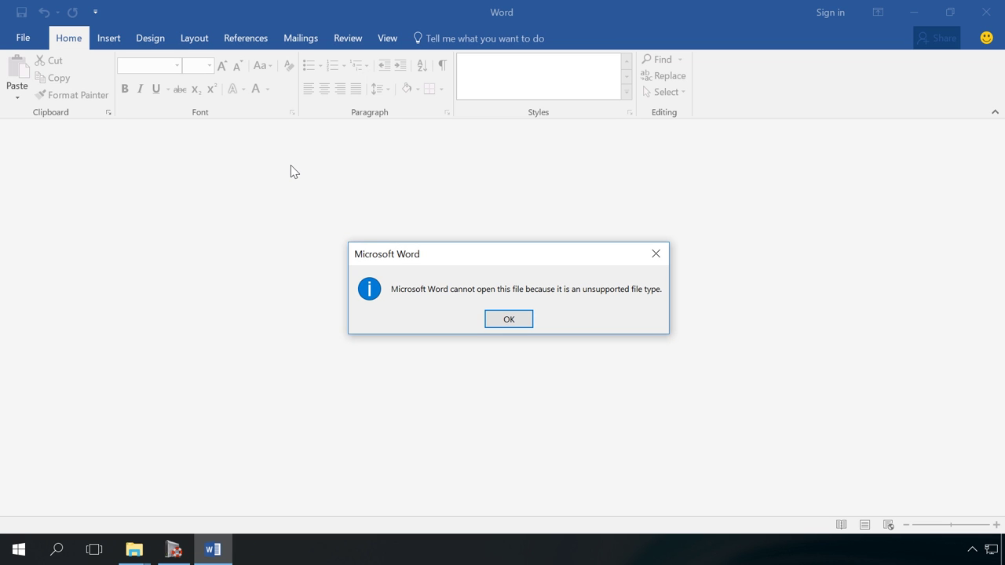
click(509, 318)
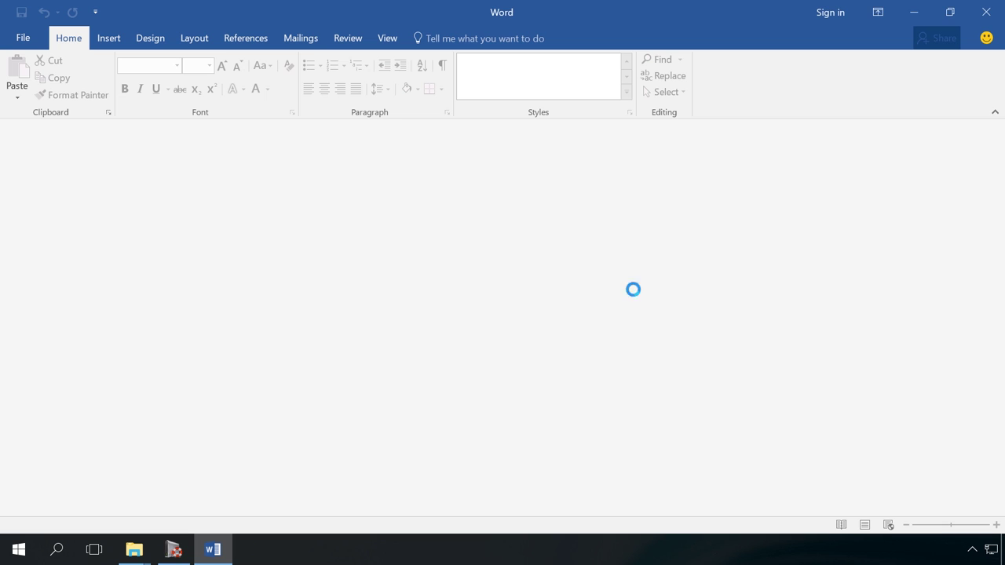
click(989, 14)
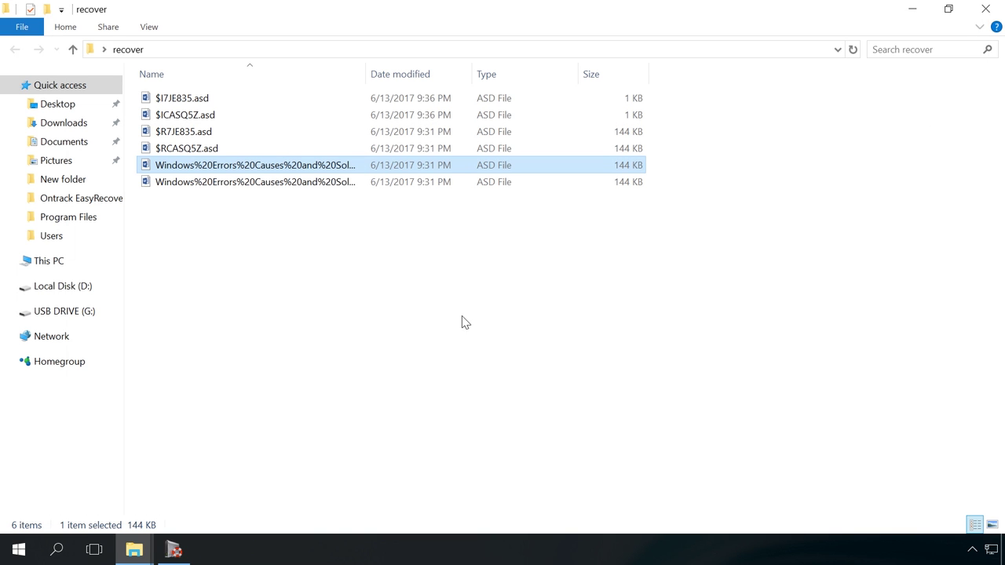
click(913, 9)
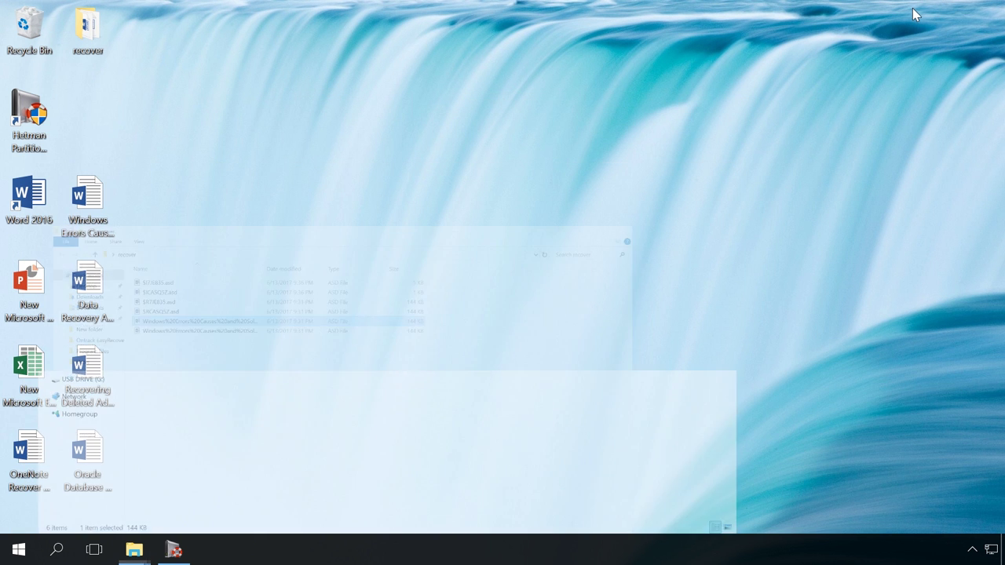
Step: Launch Word 2016 and browse for a file with the type set to Recover Text from Any File
double_click(26, 203)
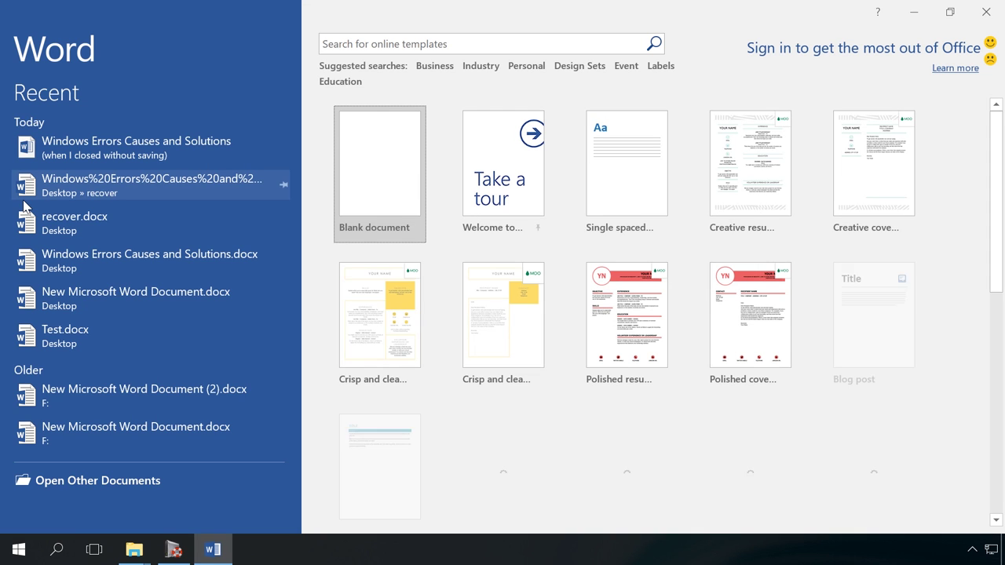
click(45, 482)
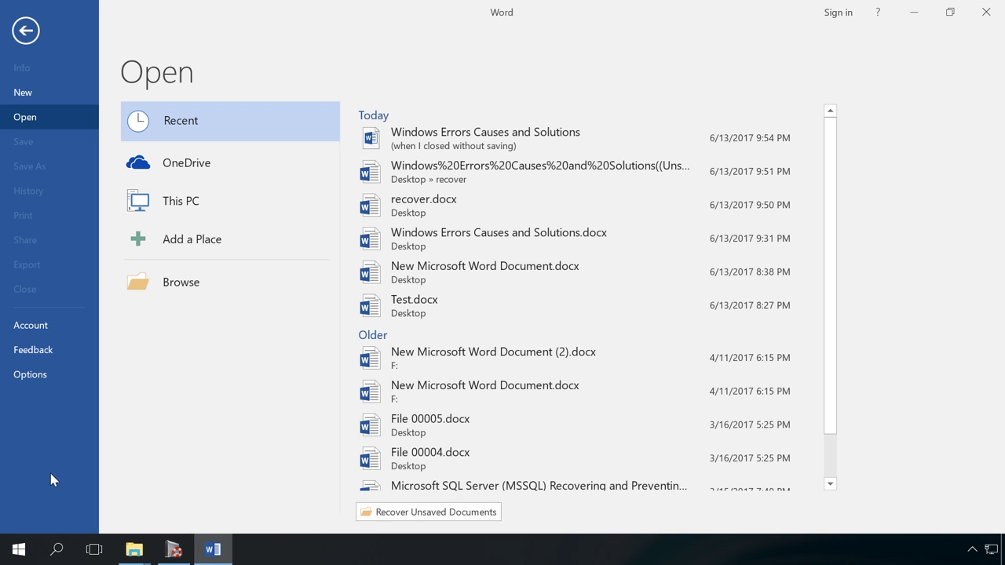
click(180, 288)
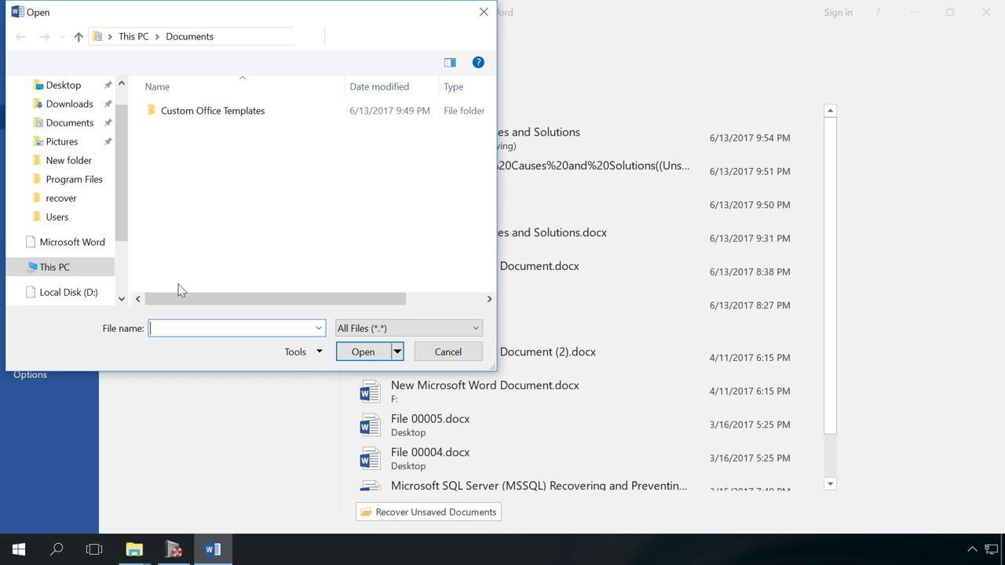
click(338, 328)
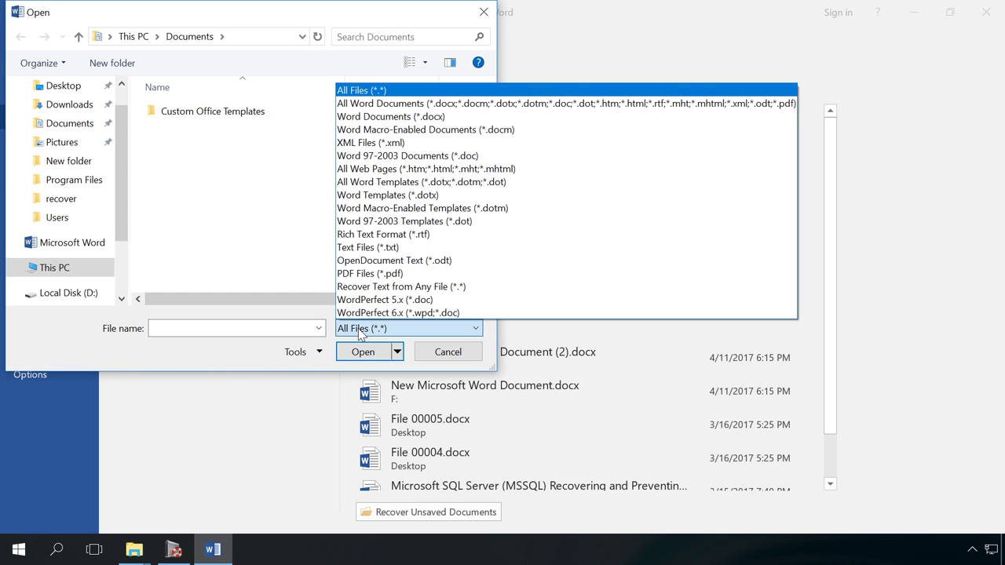
click(407, 288)
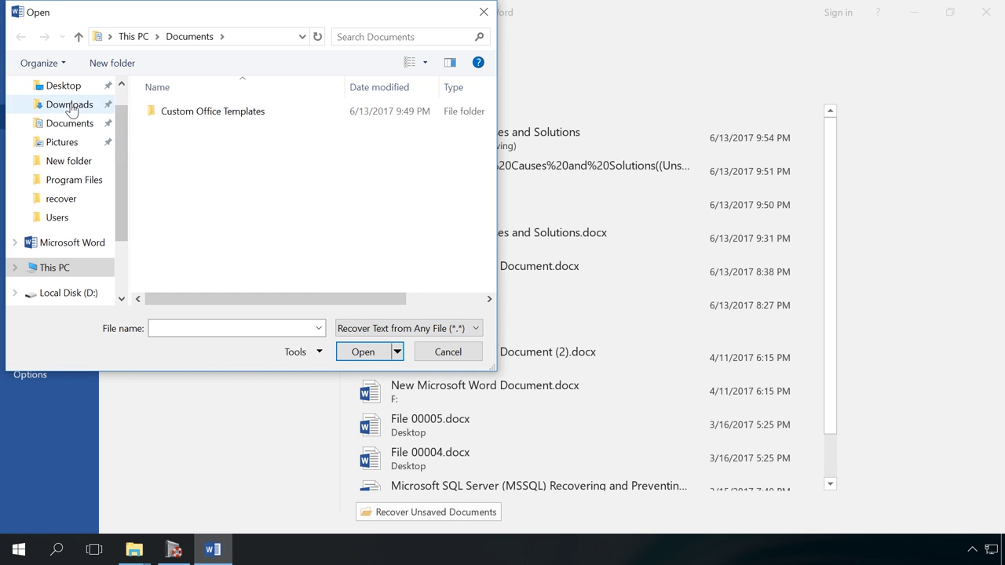
Step: Open the Windows Errors .asd file from Desktop\recover using Open and Repair
click(66, 92)
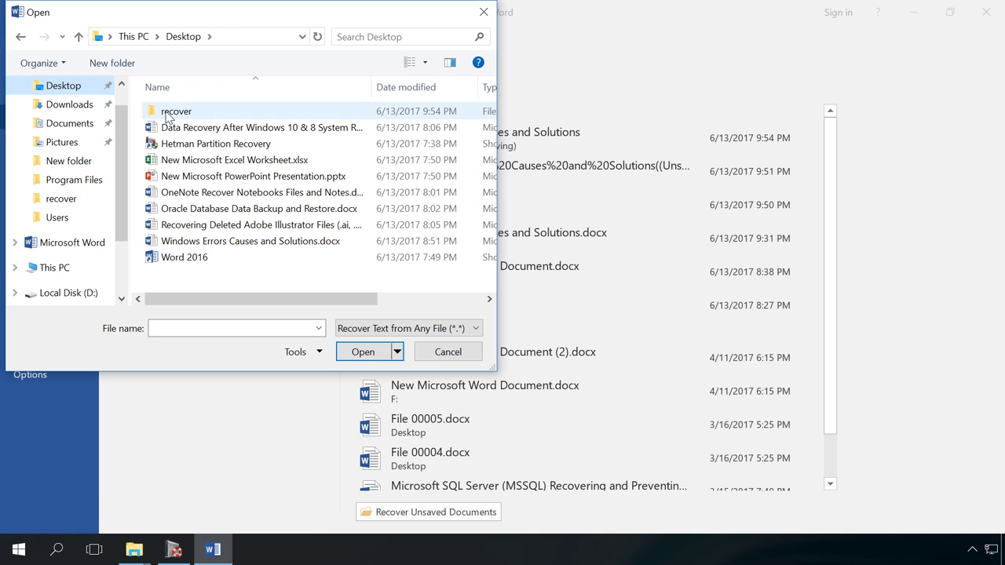
double_click(168, 112)
click(202, 177)
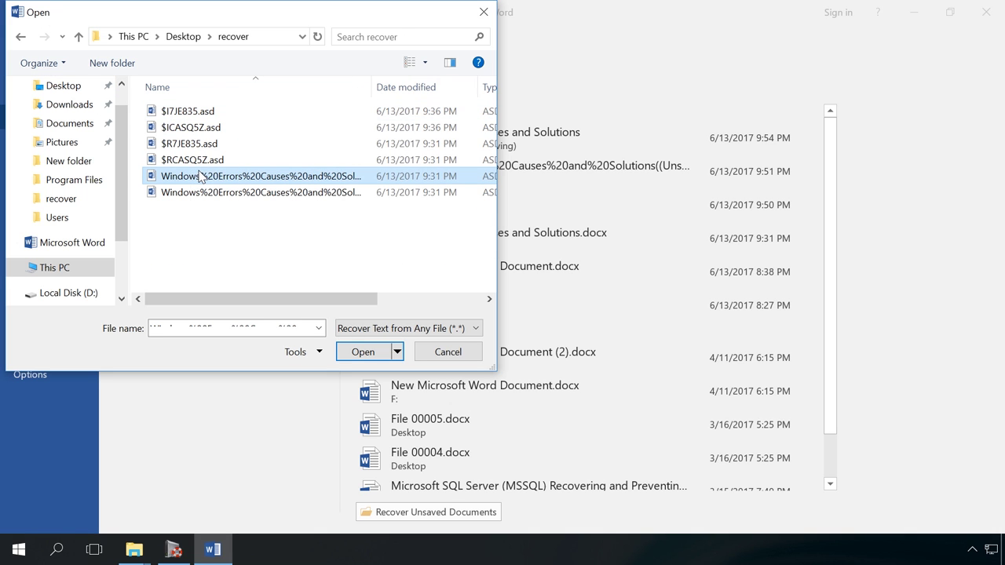
click(397, 352)
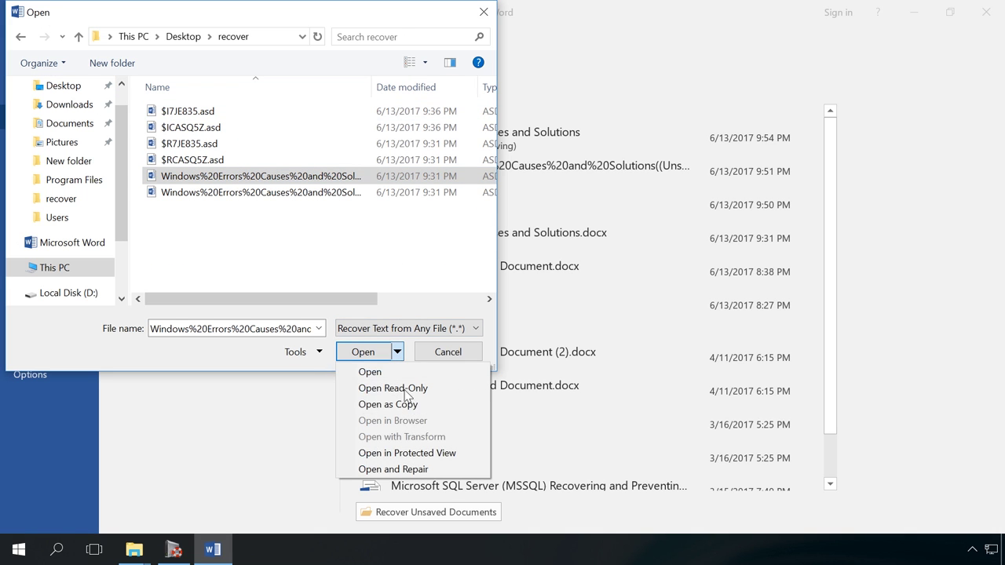
click(396, 469)
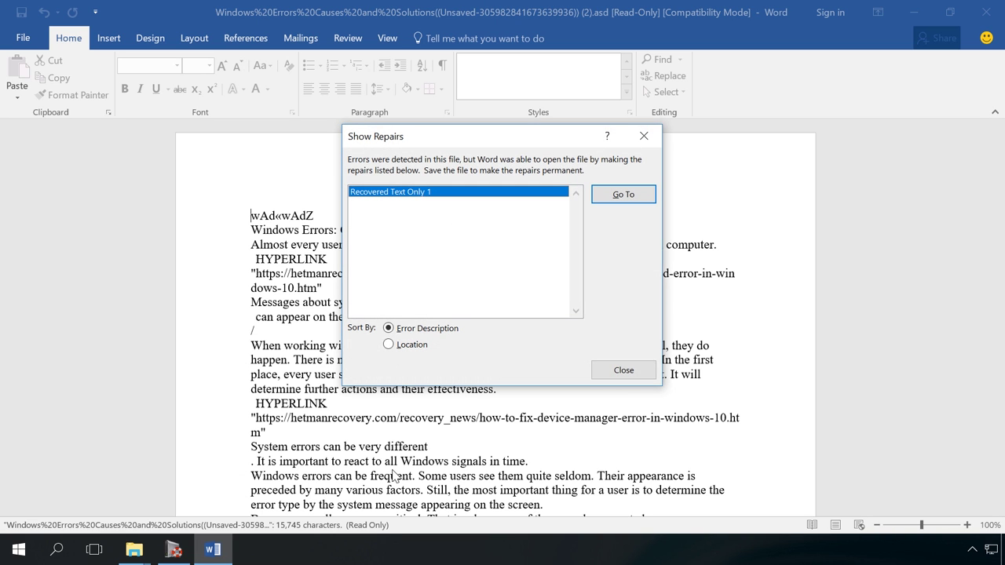